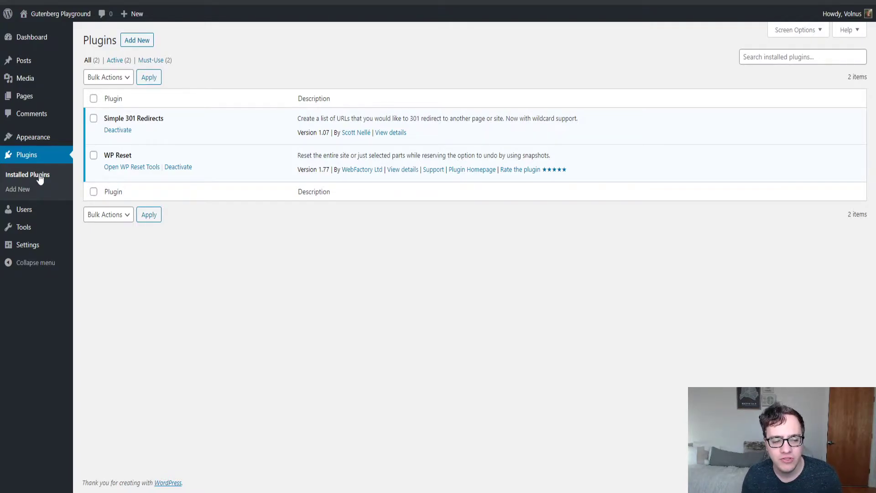
- Open the Simple 301 Redirects settings, then view the site and open the Hello world! post
{"action": "mouse_move", "coordinate": [71, 255]}
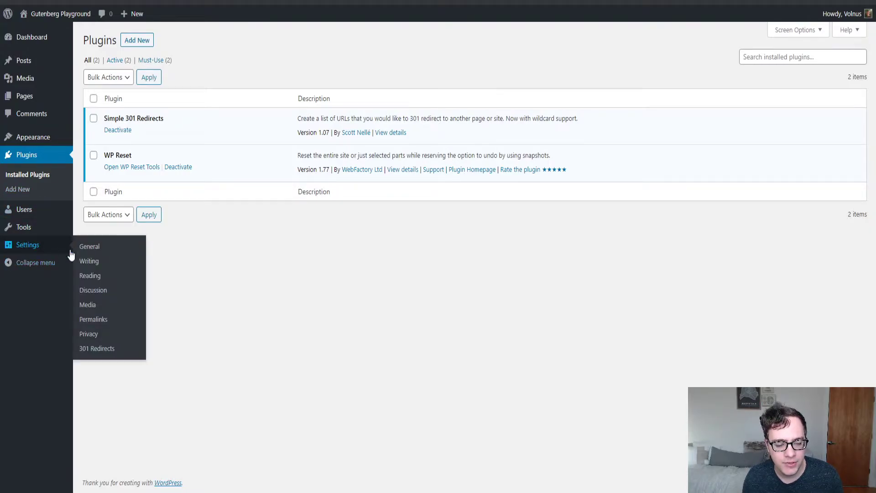
{"action": "left_click", "coordinate": [101, 349]}
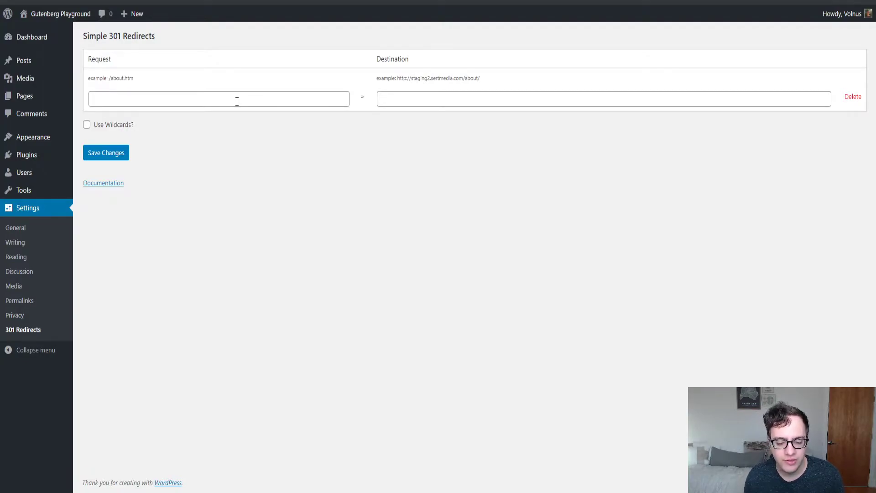
{"action": "left_click", "coordinate": [67, 18]}
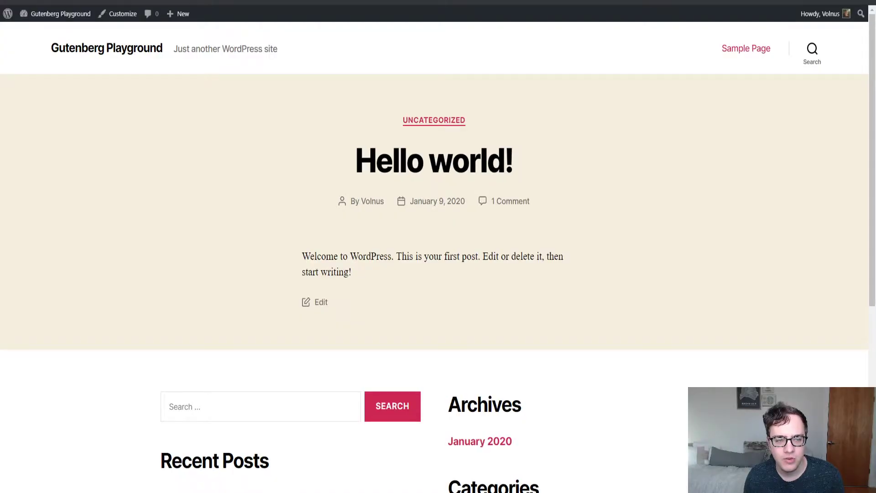
{"action": "scroll", "coordinate": [379, 273], "scroll_direction": "down", "scroll_amount": 5}
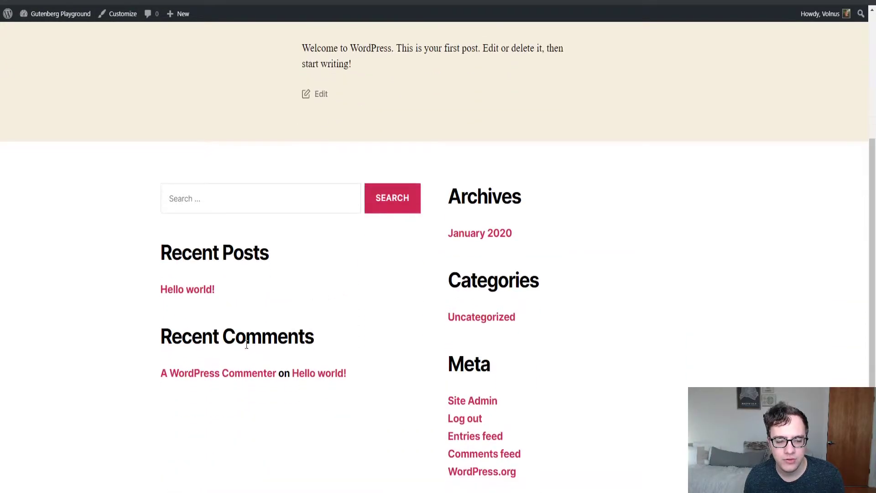
{"action": "left_click", "coordinate": [197, 291]}
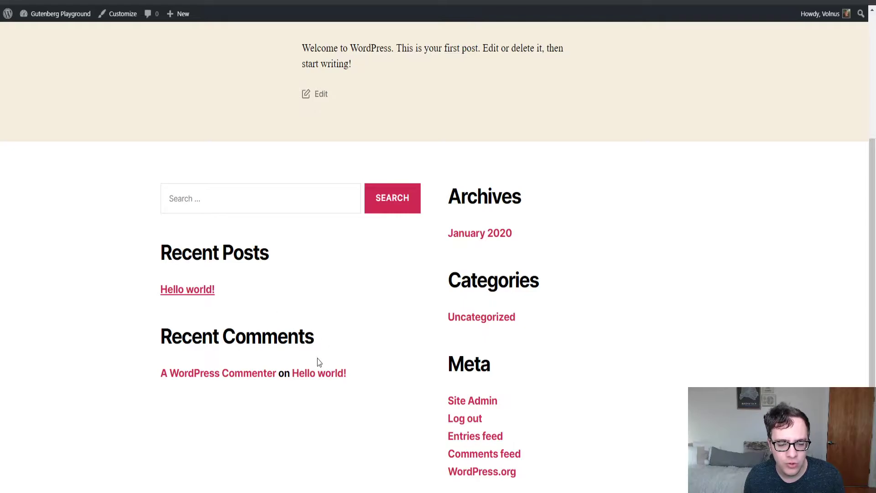
- Add and save a redirect from the hello-world post URL to the Uncategorized category URL
{"action": "key", "text": "alt+Left"}
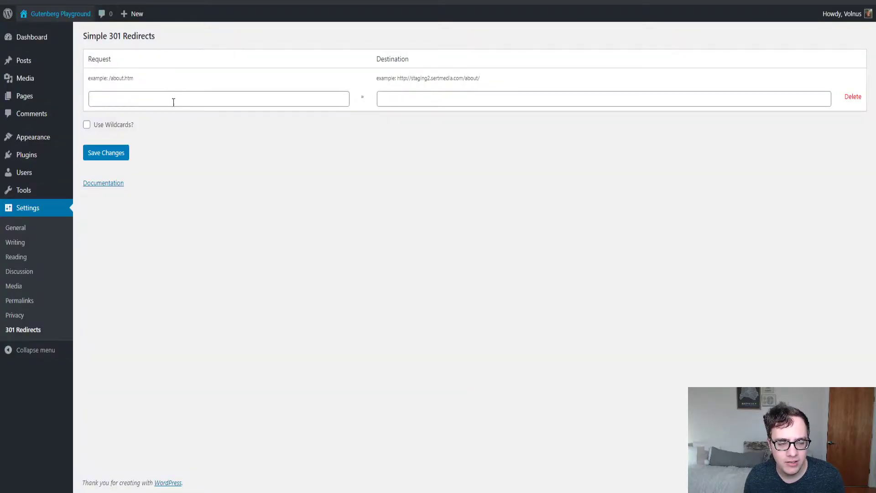
{"action": "left_click", "coordinate": [174, 103]}
{"action": "type", "text": "https://staging2.sertmedia.com/hello-world/"}
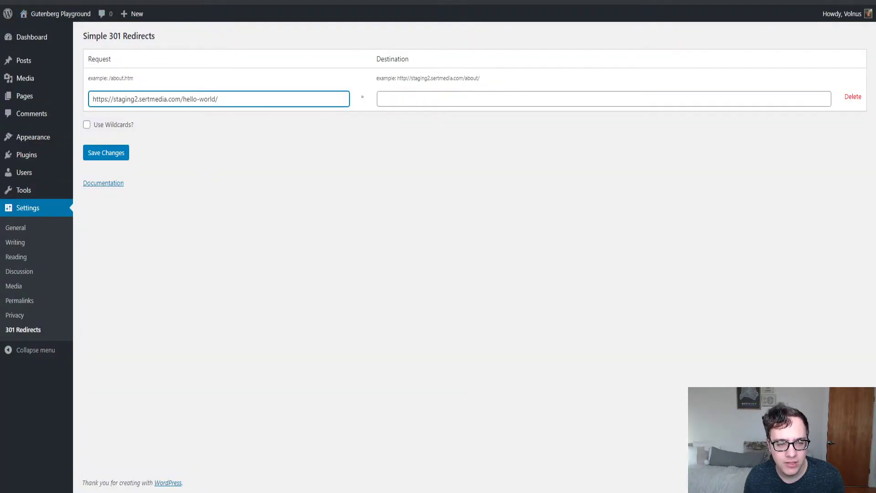
{"action": "key", "text": "alt+Right"}
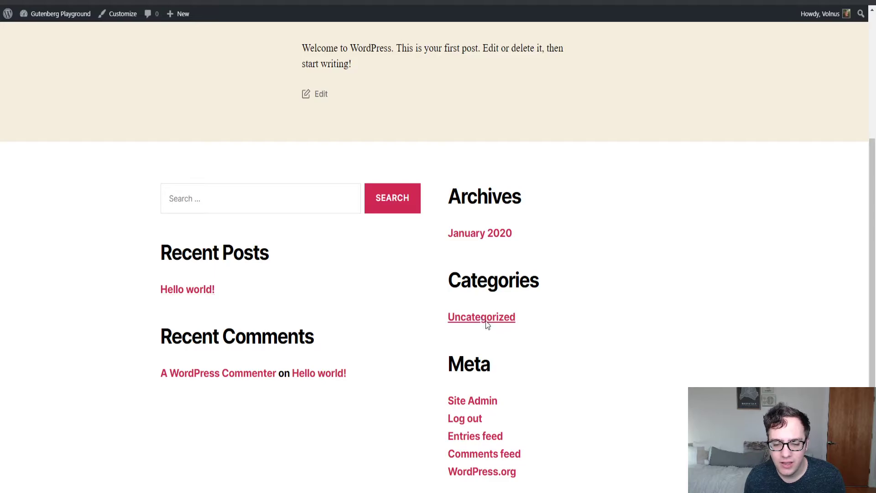
{"action": "key", "text": "alt+Left"}
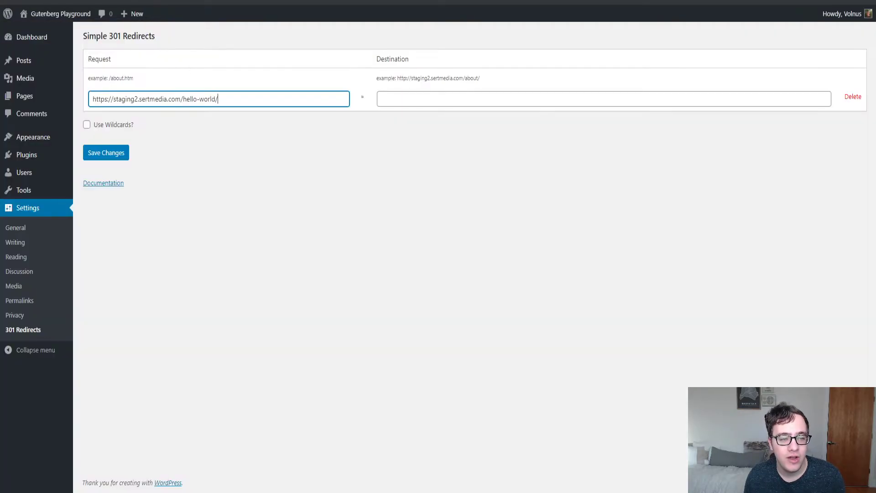
{"action": "left_click", "coordinate": [415, 92]}
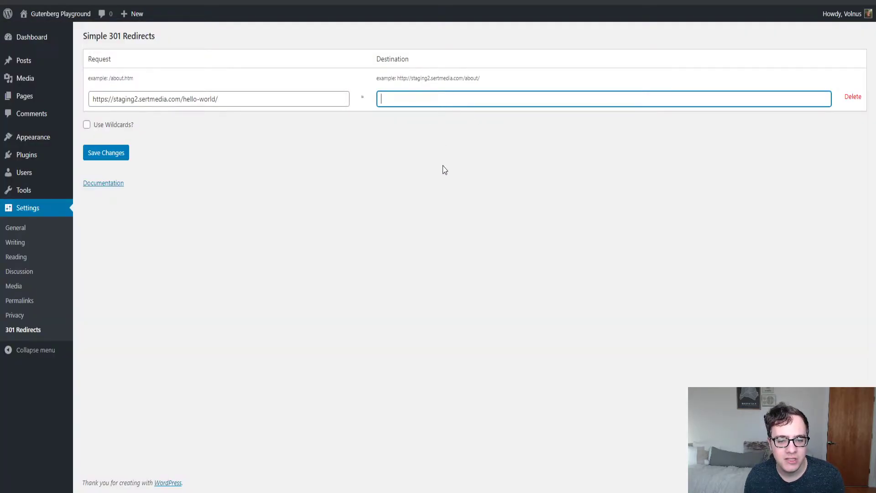
{"action": "type", "text": "https://staging2.sertmedia.com/category/uncategorized/"}
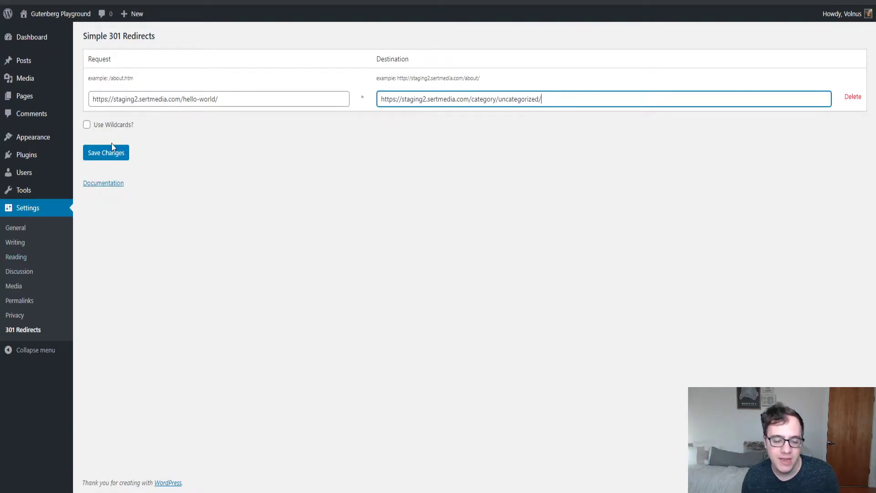
{"action": "left_click", "coordinate": [117, 153]}
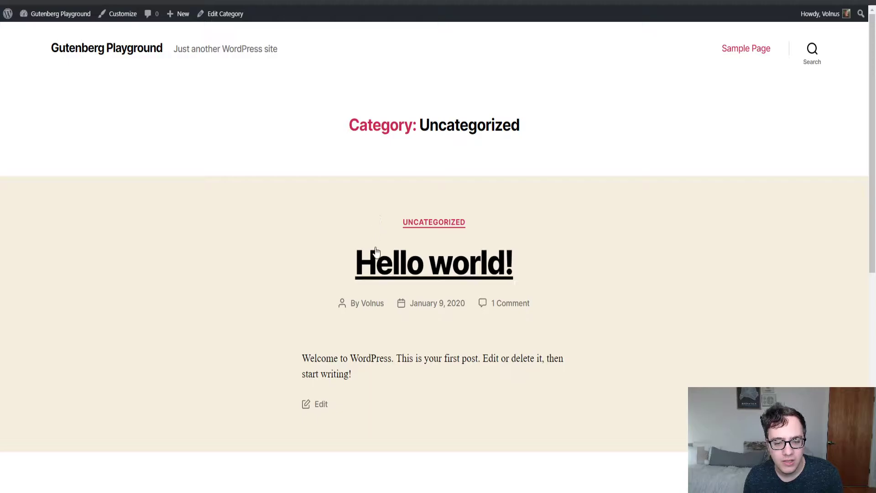
{"action": "scroll", "coordinate": [371, 198], "scroll_direction": "down", "scroll_amount": 2}
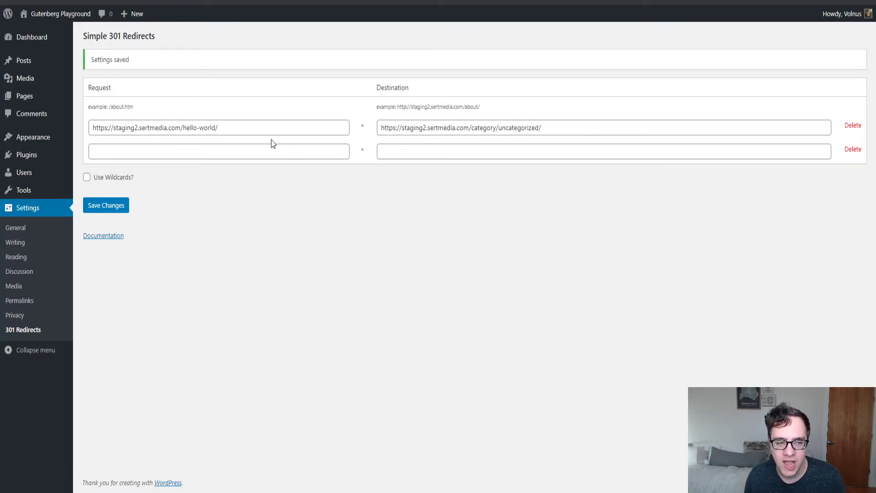
- Enable and save Use Wildcards, then enter a second request of the category URL with uncategorized/ removed
{"action": "left_click", "coordinate": [104, 181]}
{"action": "left_click", "coordinate": [114, 205]}
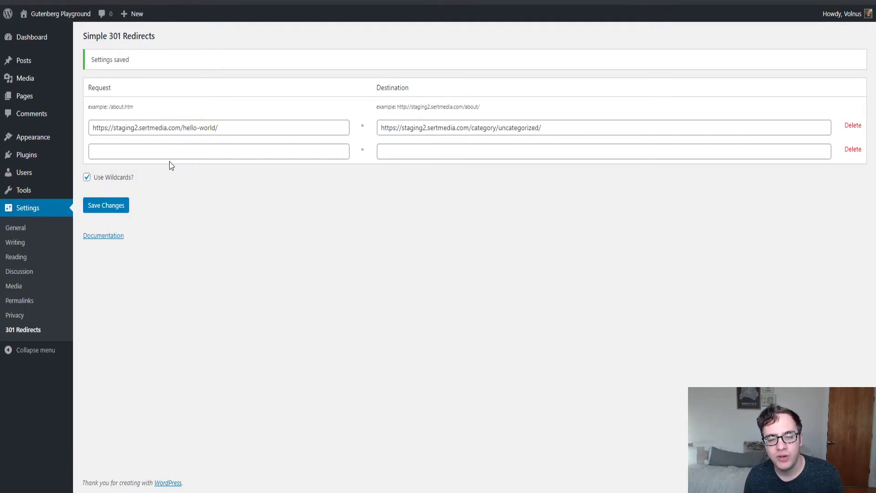
{"action": "left_click", "coordinate": [194, 155]}
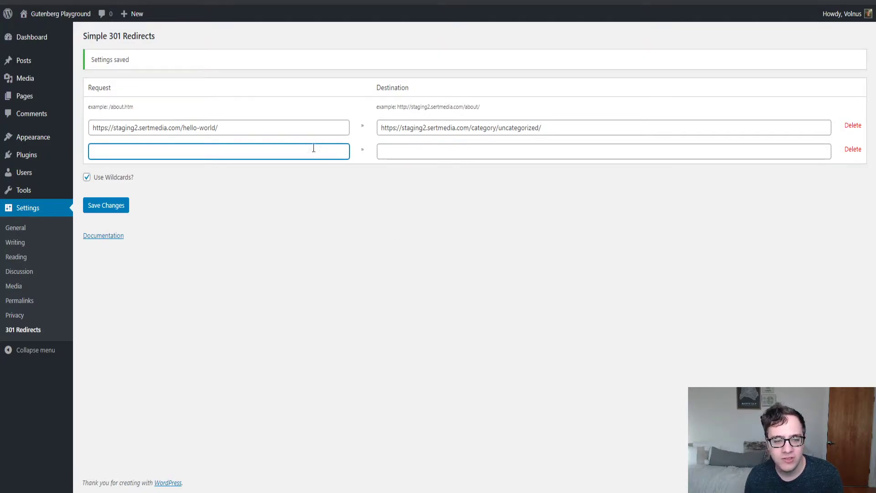
{"action": "type", "text": "https://staging2.sertmedia.com/category/uncategorized/"}
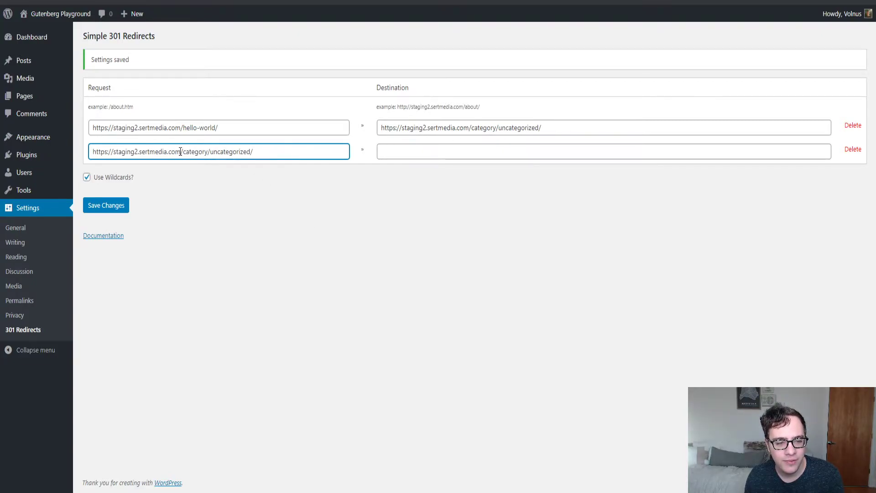
{"action": "left_click", "coordinate": [326, 164]}
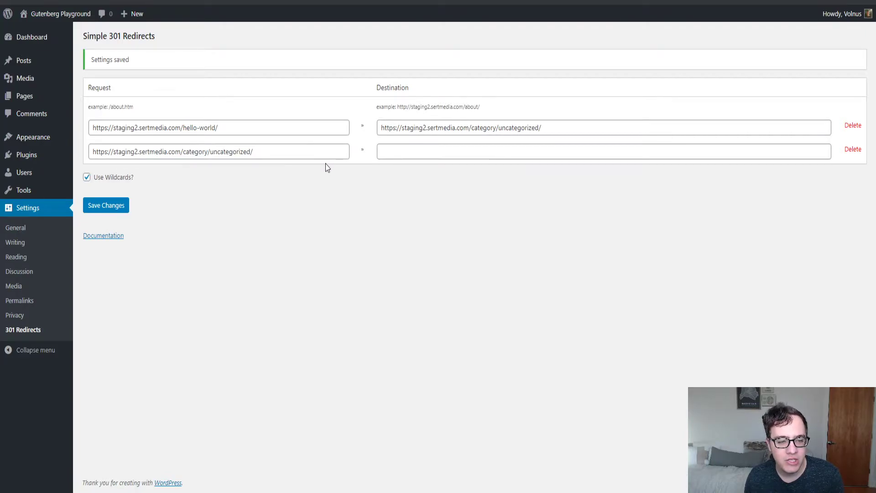
{"action": "left_click", "coordinate": [234, 152]}
{"action": "left_click_drag", "start_coordinate": [210, 152], "coordinate": [273, 139]}
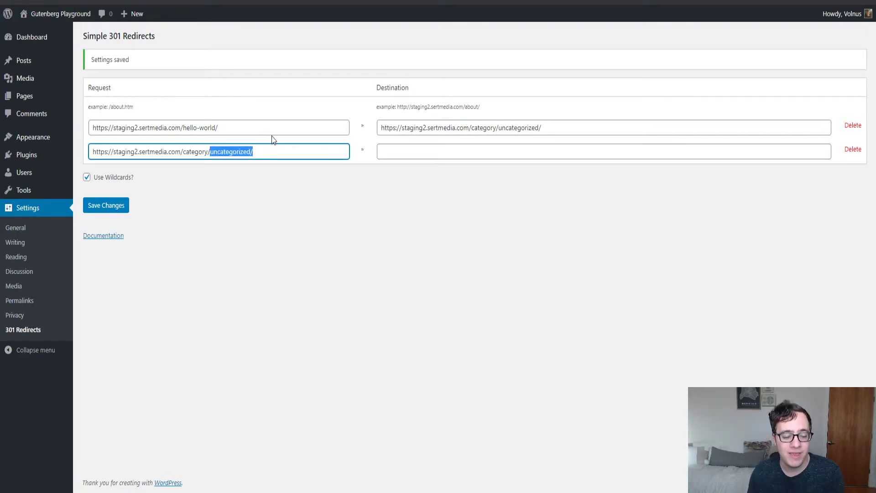
{"action": "key", "text": "BackSpace"}
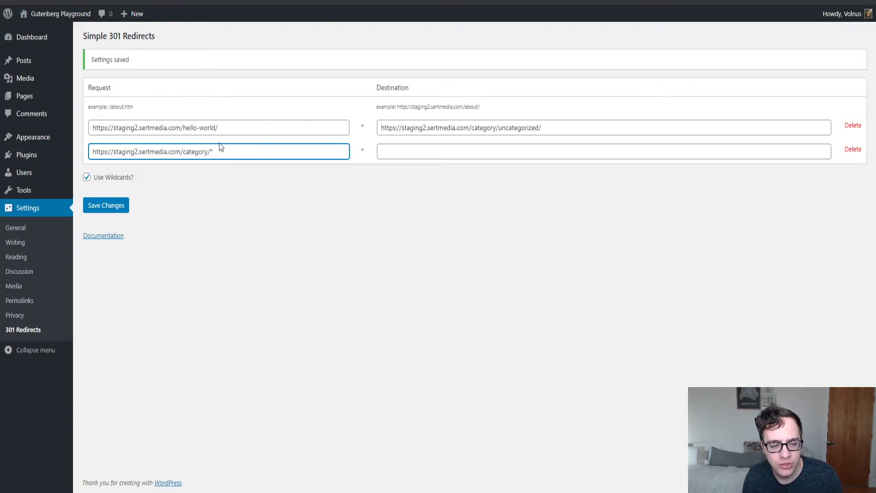
- Paste the hello-world post URL as the second rule's destination
{"action": "triple_click", "coordinate": [248, 122]}
{"action": "key", "text": "ctrl+c"}
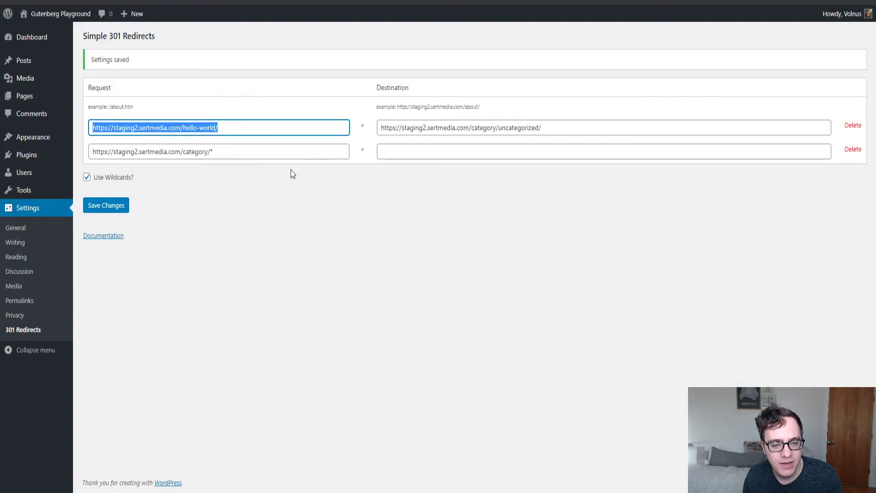
{"action": "left_click", "coordinate": [429, 152]}
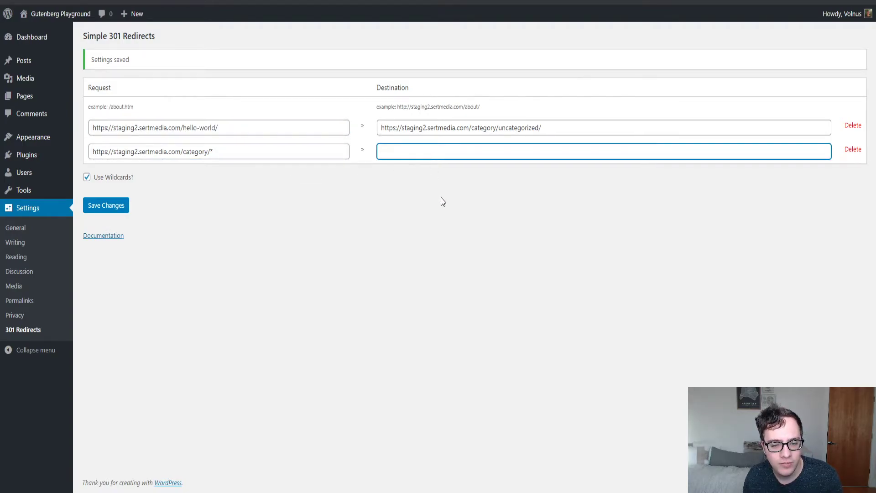
{"action": "key", "text": "ctrl+v"}
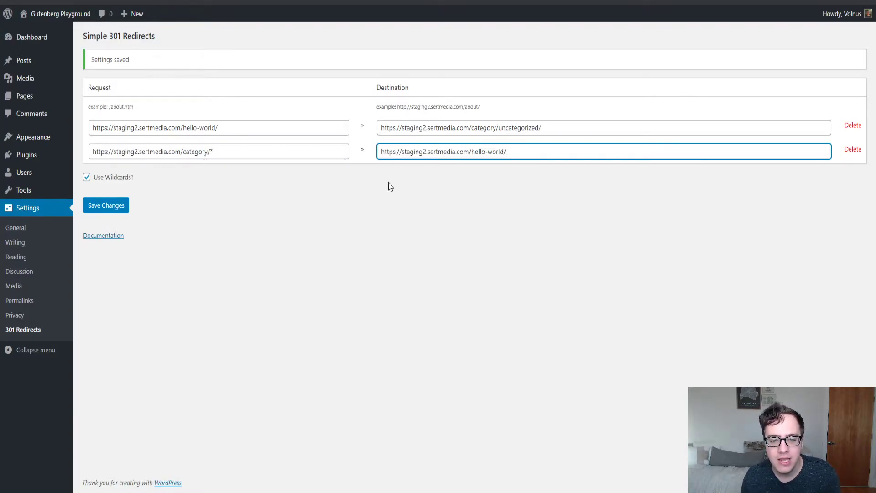
- Save the wildcard rule and reload the Uncategorized category page to test it
{"action": "left_click", "coordinate": [109, 206]}
{"action": "left_click", "coordinate": [177, 2]}
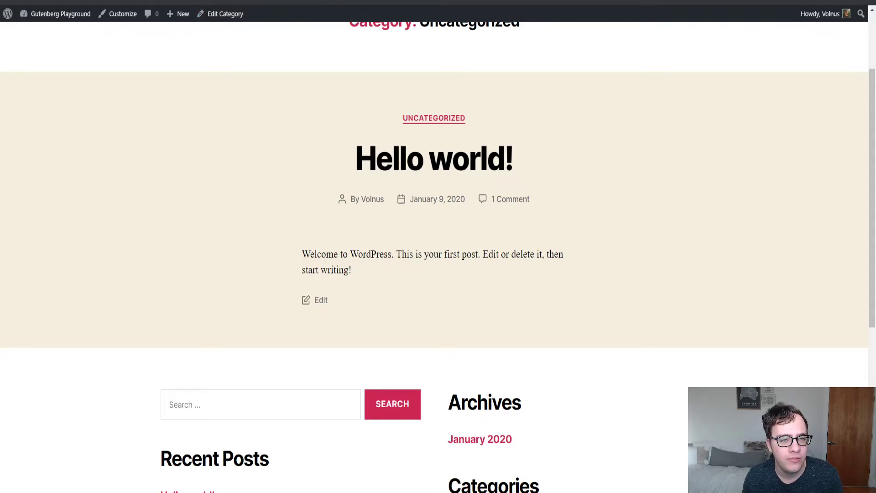
{"action": "key", "text": "ctrl+Tab"}
{"action": "key", "text": "ctrl+Tab"}
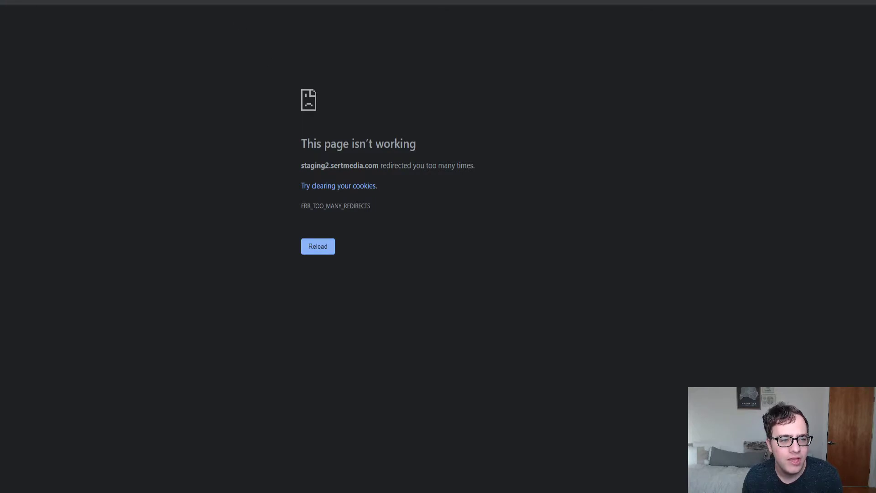
{"action": "key", "text": "ctrl+shift+Tab"}
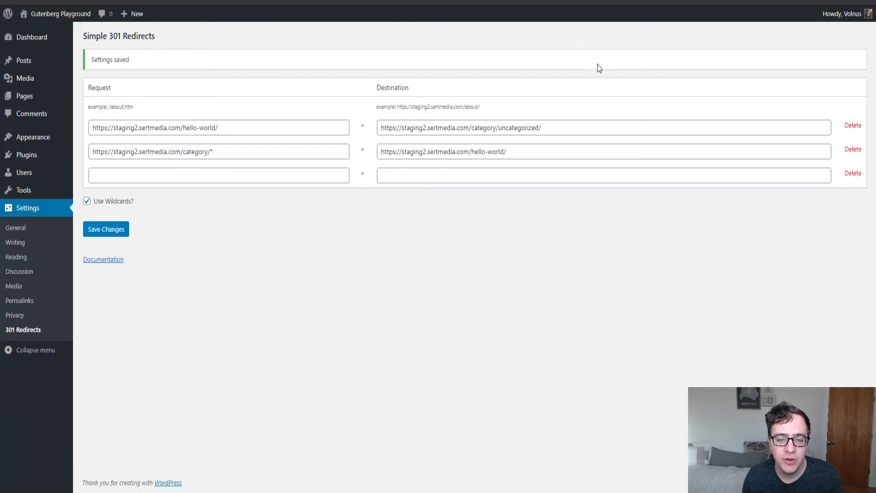
- Delete the hello-world-to-Uncategorized redirect and reload the category page to retest
{"action": "left_click", "coordinate": [851, 128]}
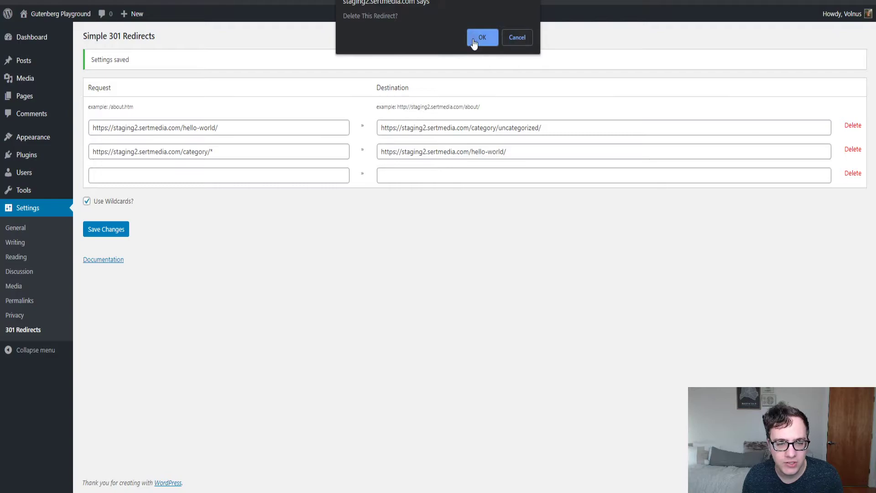
{"action": "left_click", "coordinate": [481, 37]}
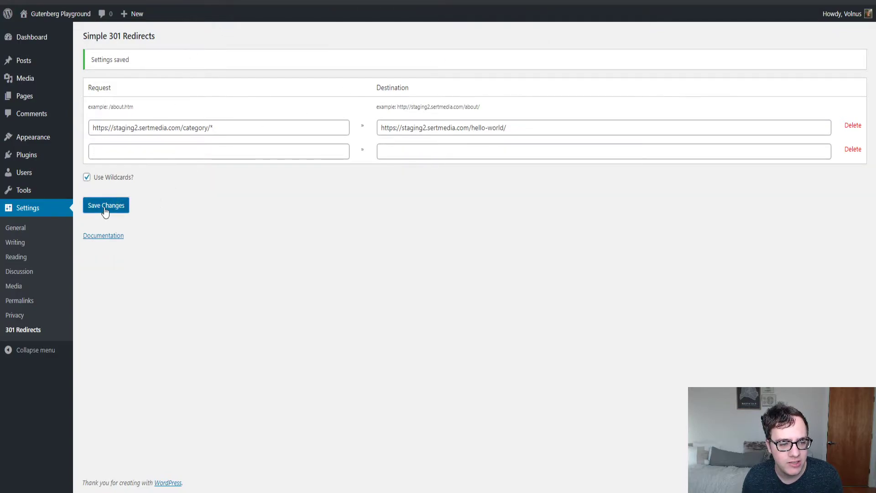
{"action": "key", "text": "ctrl+Tab"}
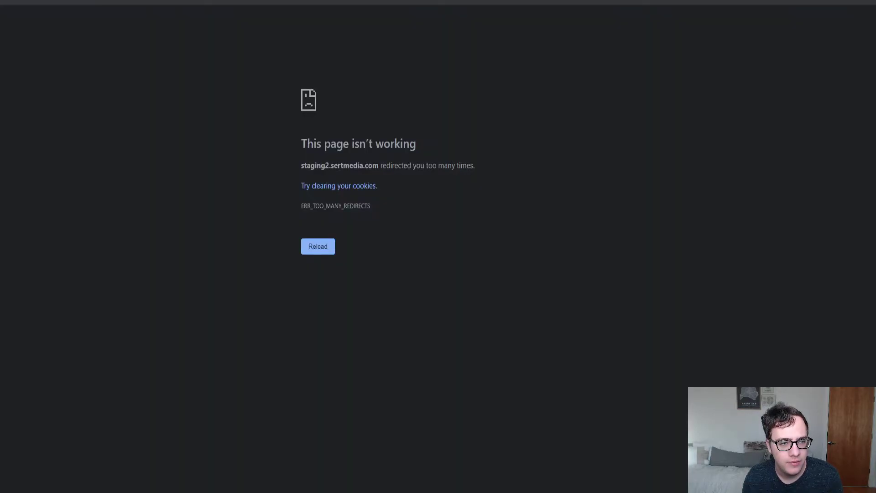
{"action": "key", "text": "ctrl+r"}
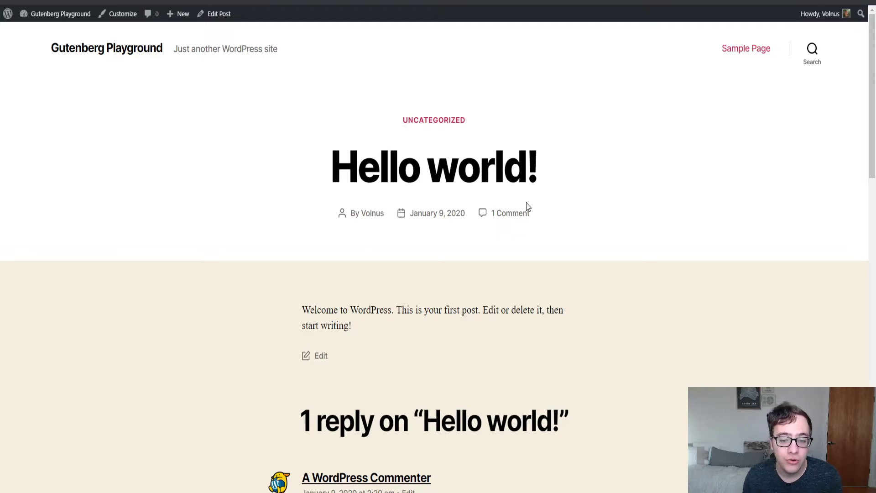
- In a new tab, load the category/pie/ address to confirm it lands on the Hello world! post
{"action": "key", "text": "ctrl+t"}
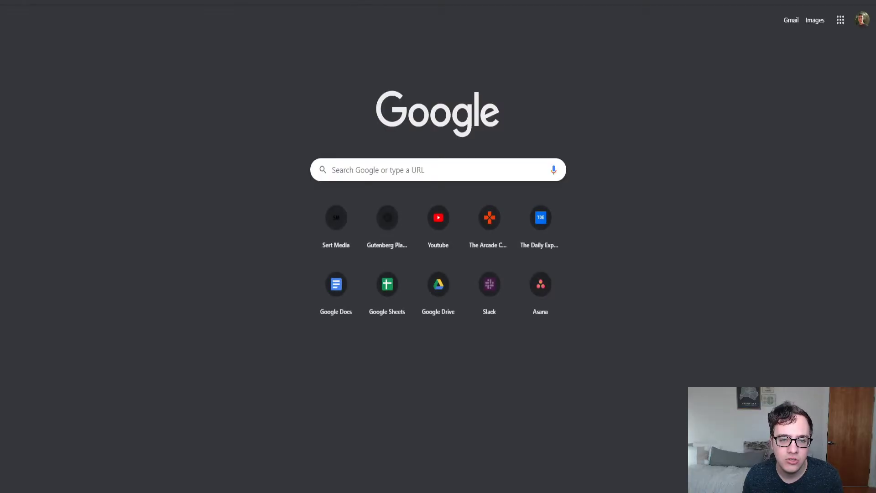
{"action": "type", "text": "https://staging2.sertmedia.com/category/uncategorized/"}
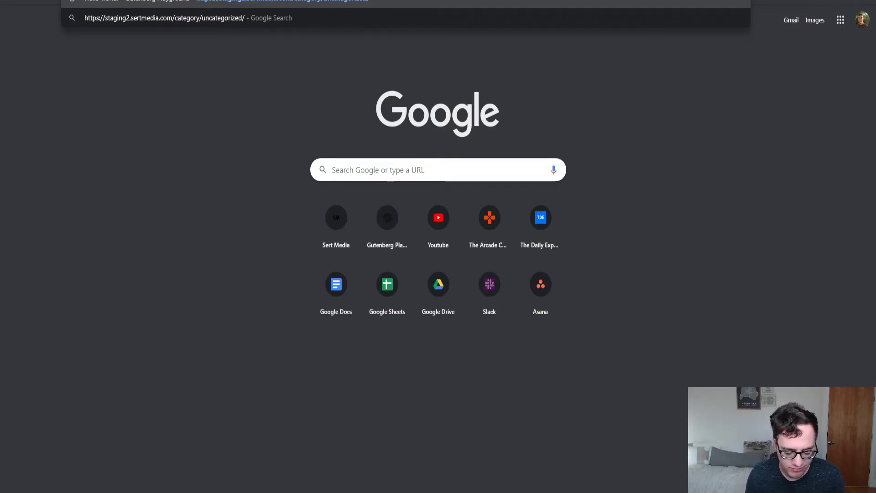
{"action": "key", "text": "BackSpace"}
{"action": "key", "text": "BackSpace"}
{"action": "key", "text": "BackSpace"}
{"action": "key", "text": "BackSpace"}
{"action": "key", "text": "BackSpace"}
{"action": "key", "text": "BackSpace"}
{"action": "key", "text": "BackSpace"}
{"action": "key", "text": "BackSpace"}
{"action": "key", "text": "BackSpace"}
{"action": "key", "text": "BackSpace"}
{"action": "key", "text": "BackSpace"}
{"action": "key", "text": "BackSpace"}
{"action": "key", "text": "BackSpace"}
{"action": "key", "text": "BackSpace"}
{"action": "type", "text": "pie"}
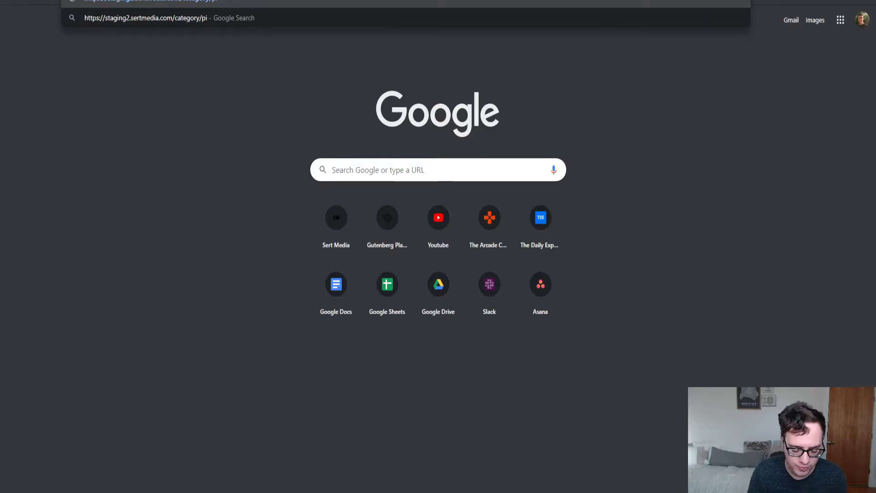
{"action": "type", "text": "/"}
{"action": "key", "text": "Return"}
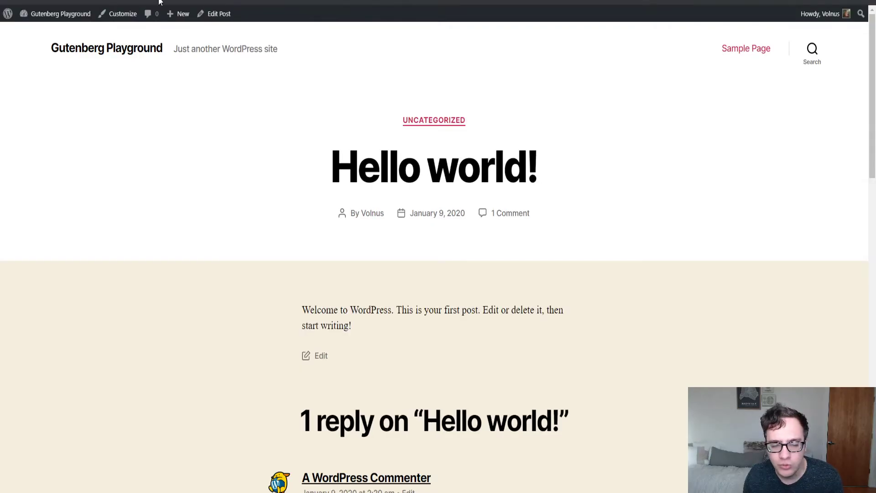
- Clear the first rule's Request URL and delete the hello-world redirect rule
{"action": "key", "text": "alt+Left"}
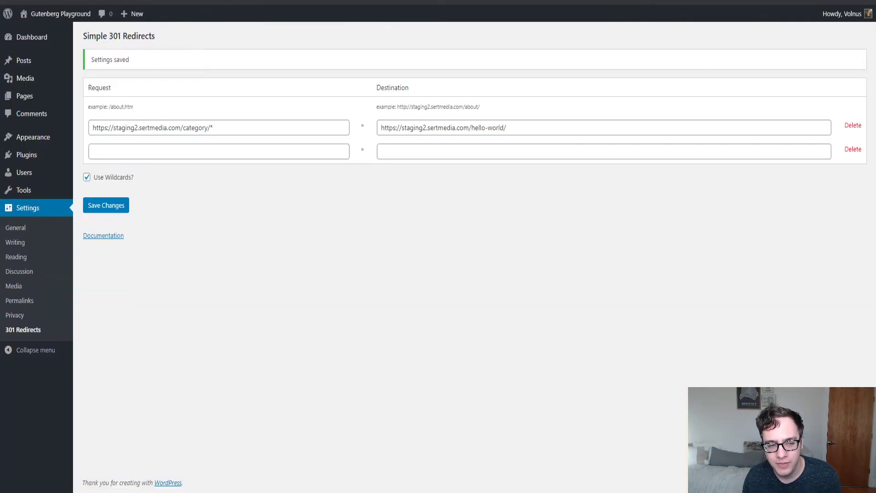
{"action": "left_click", "coordinate": [213, 130]}
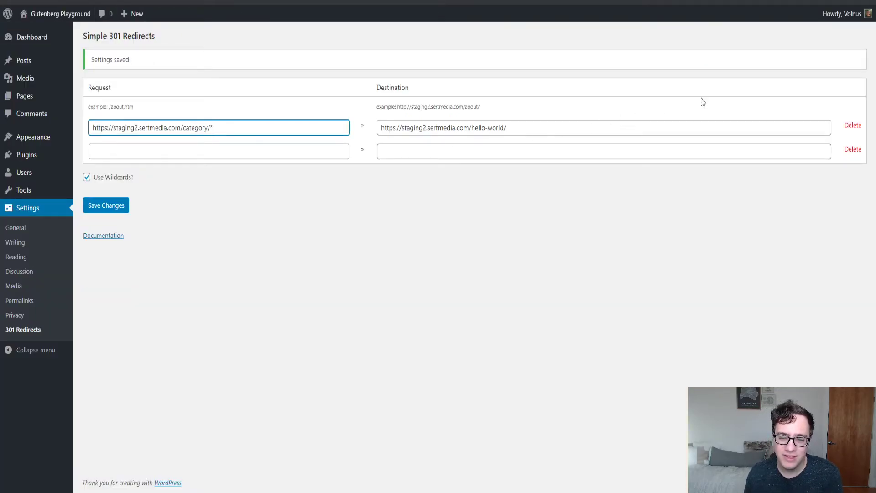
{"action": "triple_click", "coordinate": [236, 128]}
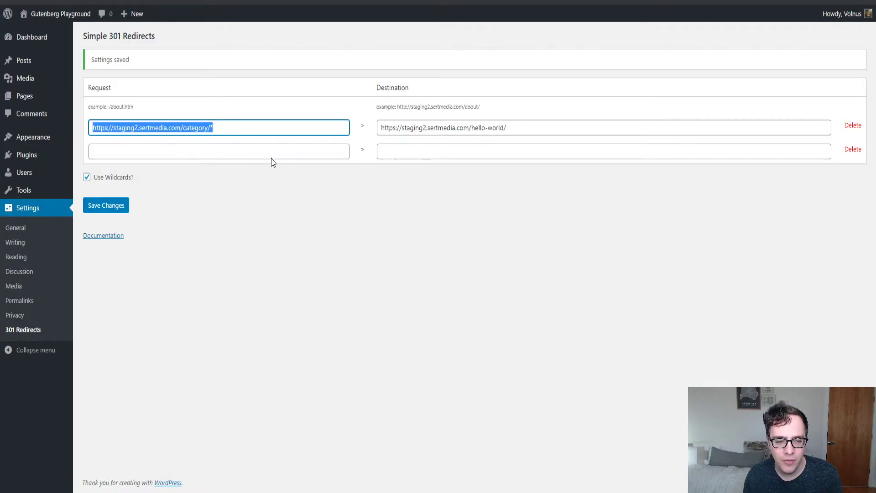
{"action": "key", "text": "BackSpace"}
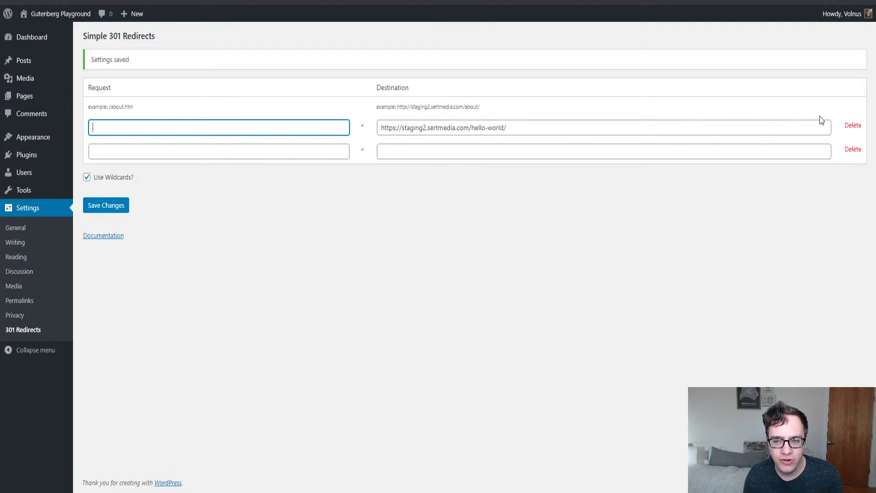
{"action": "left_click", "coordinate": [853, 126]}
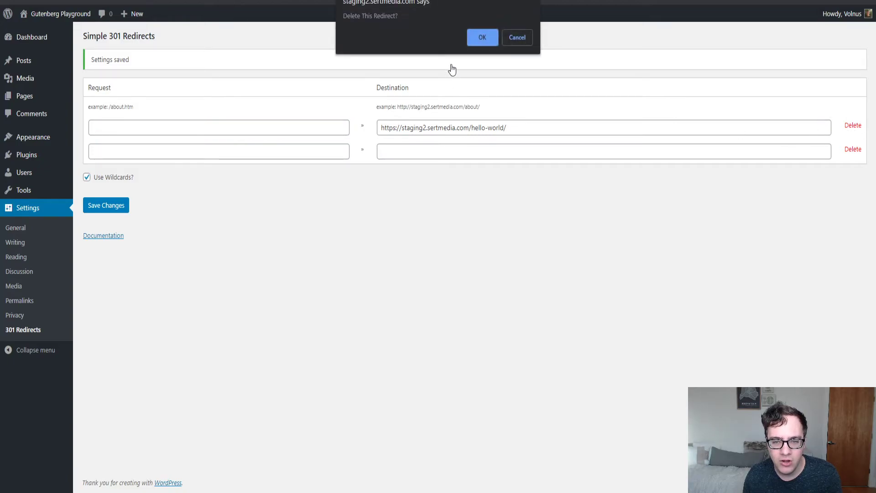
{"action": "key", "text": "Return"}
- Paste the Uncategorized category URL as a new request, try replacing 'category' with *, then undo
{"action": "left_click", "coordinate": [215, 128]}
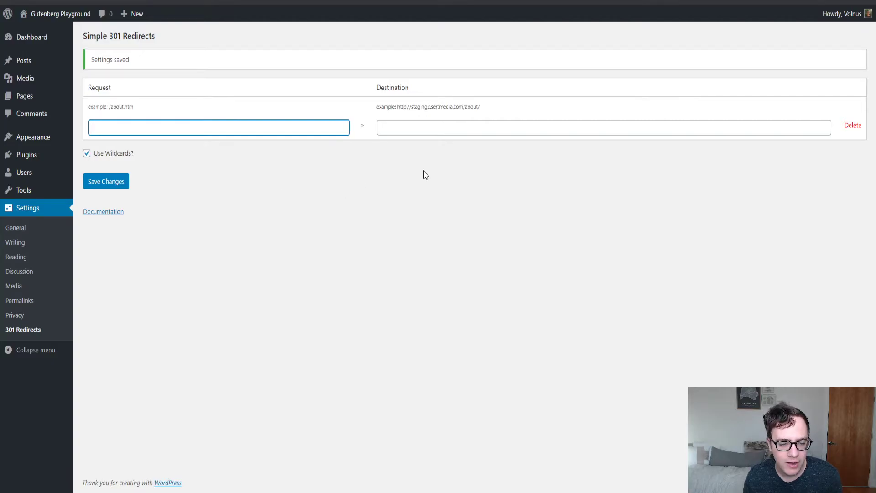
{"action": "left_click", "coordinate": [422, 8]}
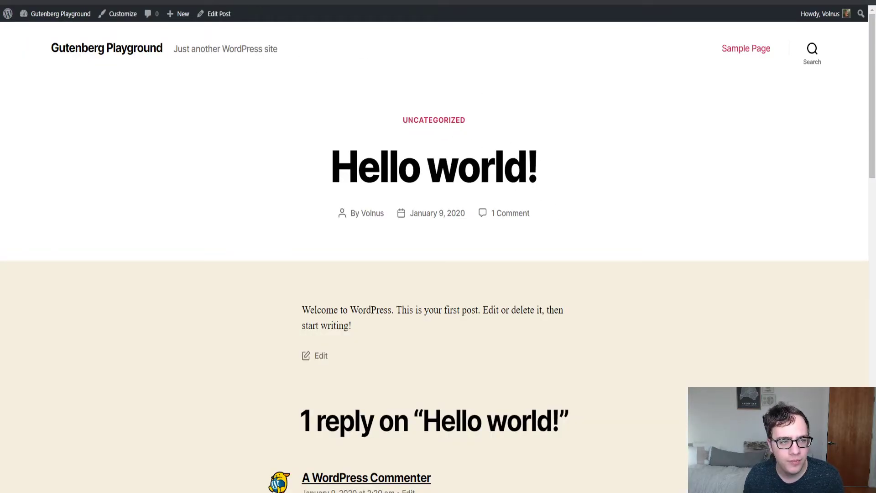
{"action": "left_click", "coordinate": [272, 19]}
{"action": "left_click", "coordinate": [265, 129]}
{"action": "type", "text": "https://staging2.sertmedia.com/category/uncategorized/"}
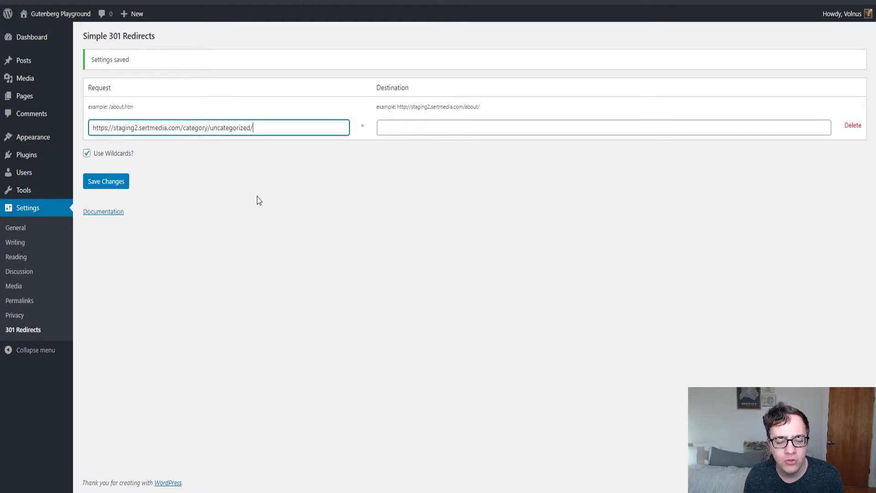
{"action": "left_click_drag", "start_coordinate": [208, 130], "coordinate": [184, 130]}
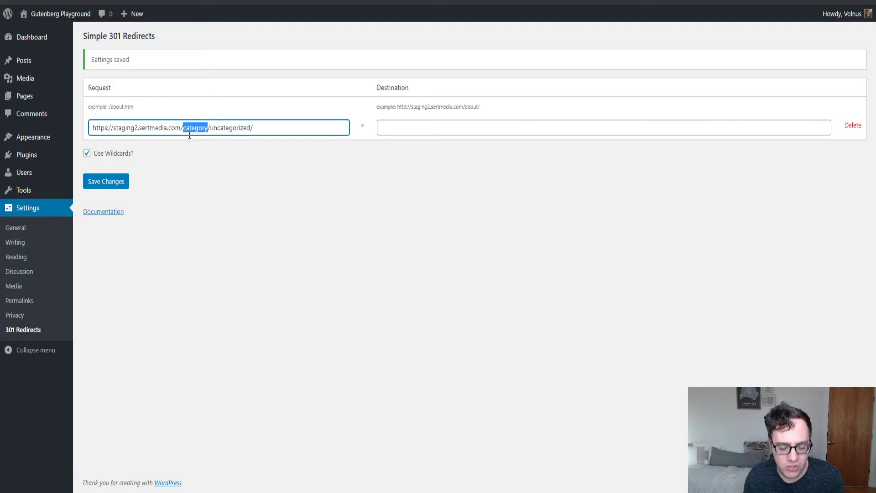
{"action": "type", "text": "*"}
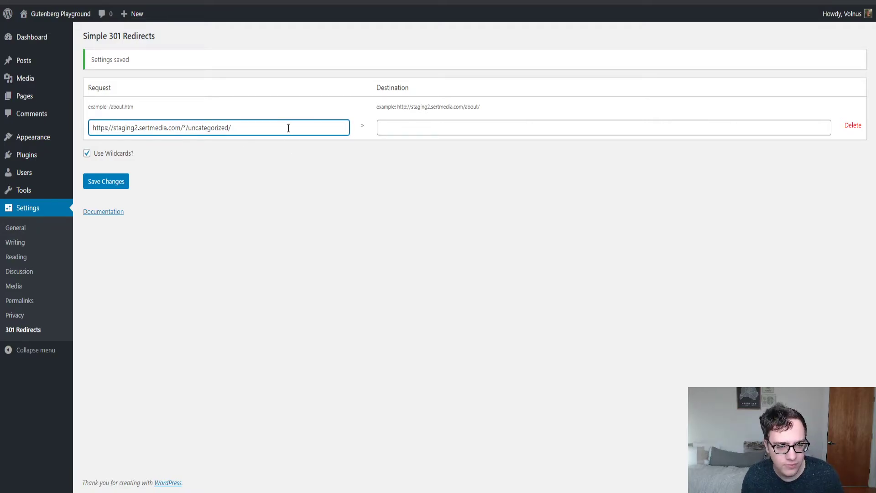
{"action": "key", "text": "ctrl+z"}
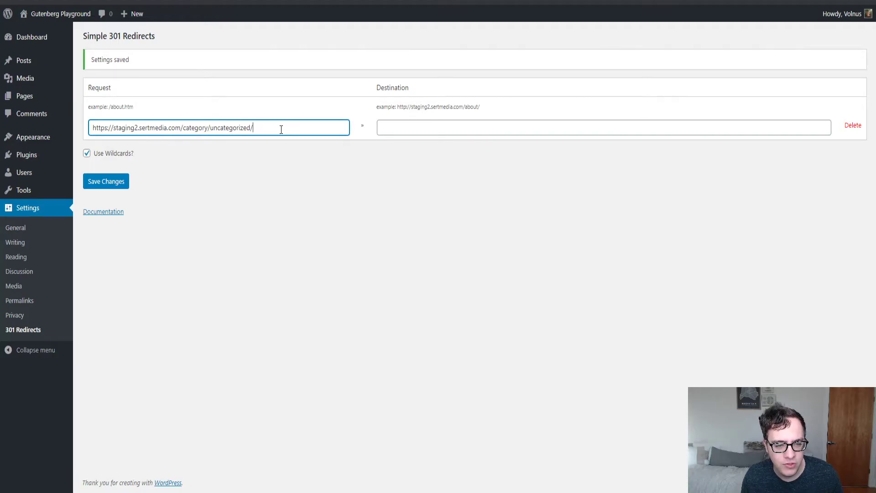
{"action": "triple_click", "coordinate": [281, 128]}
{"action": "key", "text": "ctrl+c"}
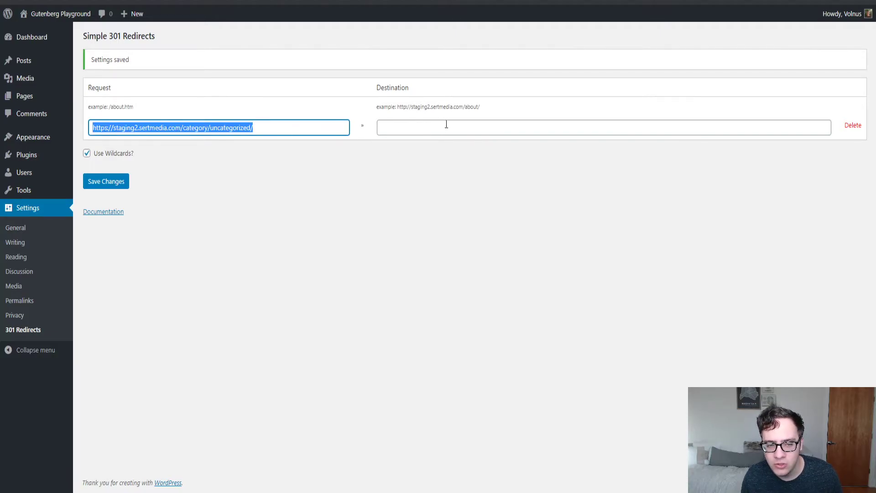
- Paste the category URL as destination with 'category/' removed, then open the Uncategorized archive
{"action": "left_click", "coordinate": [447, 123]}
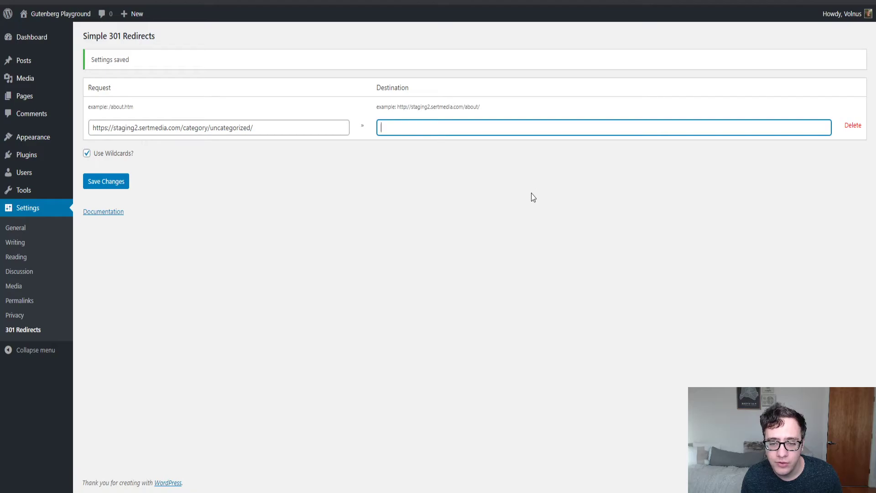
{"action": "key", "text": "ctrl+v"}
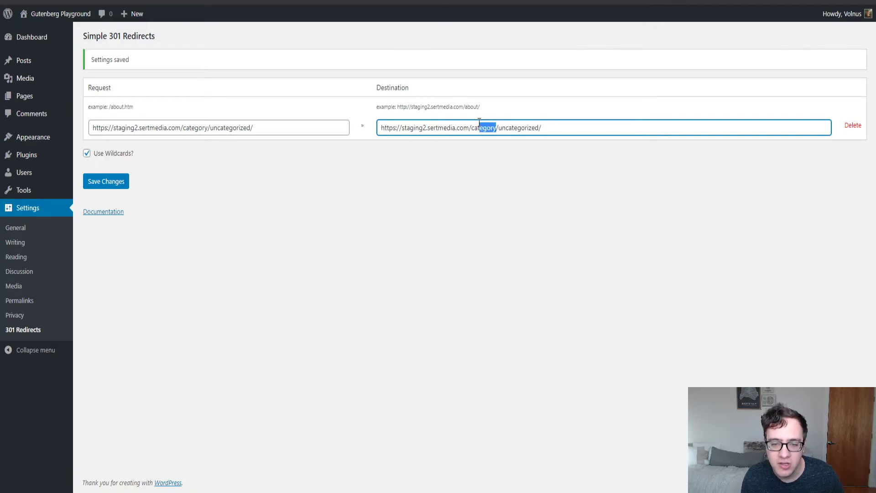
{"action": "left_click_drag", "start_coordinate": [479, 121], "coordinate": [472, 124]}
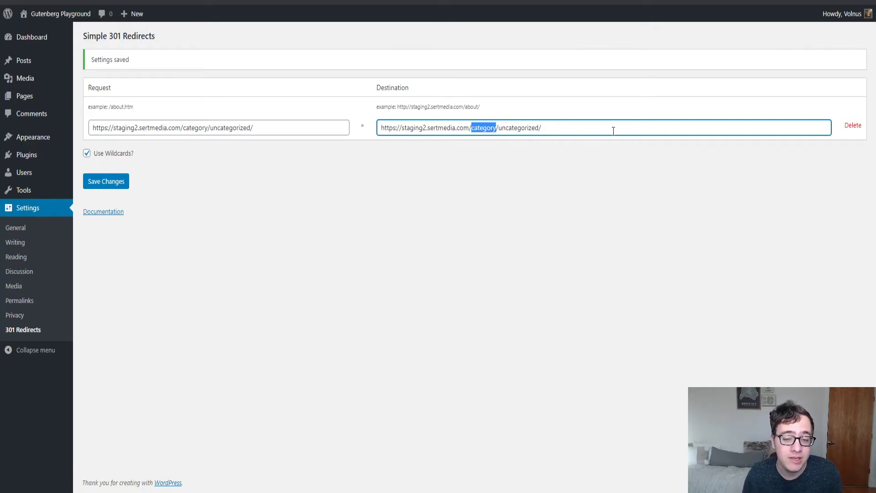
{"action": "key", "text": "BackSpace"}
{"action": "key", "text": "BackSpace"}
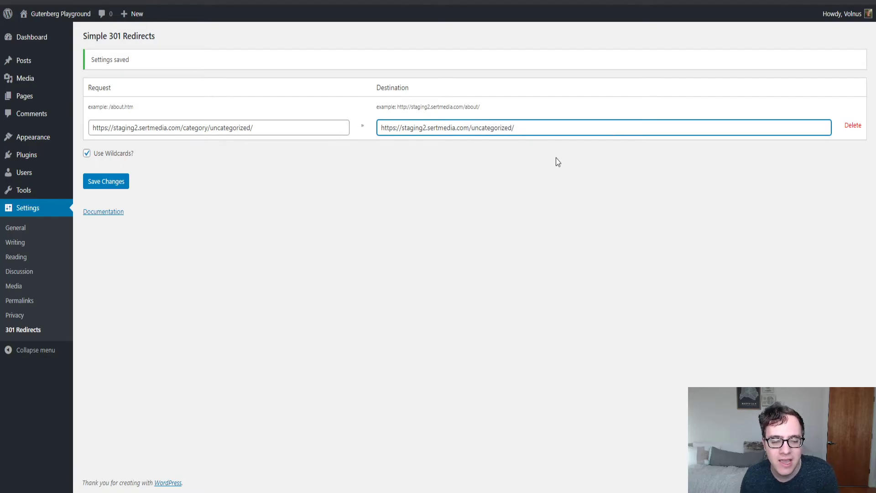
{"action": "left_click", "coordinate": [110, 182]}
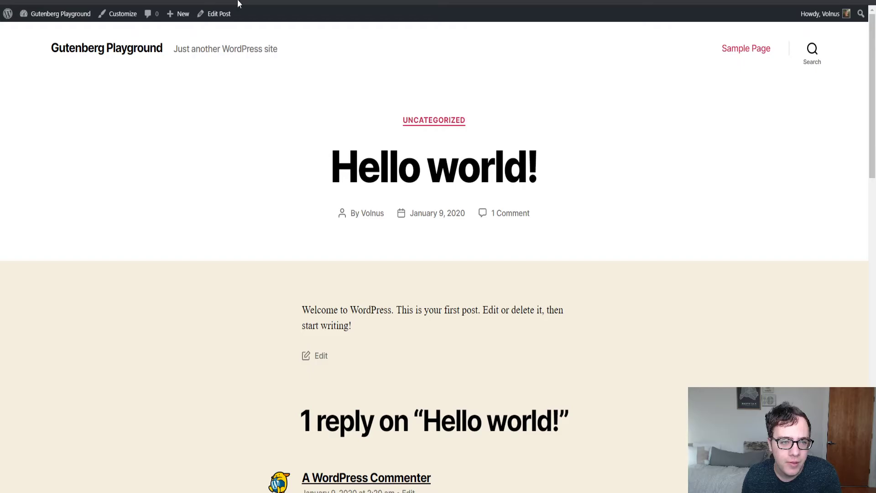
{"action": "left_click", "coordinate": [434, 119]}
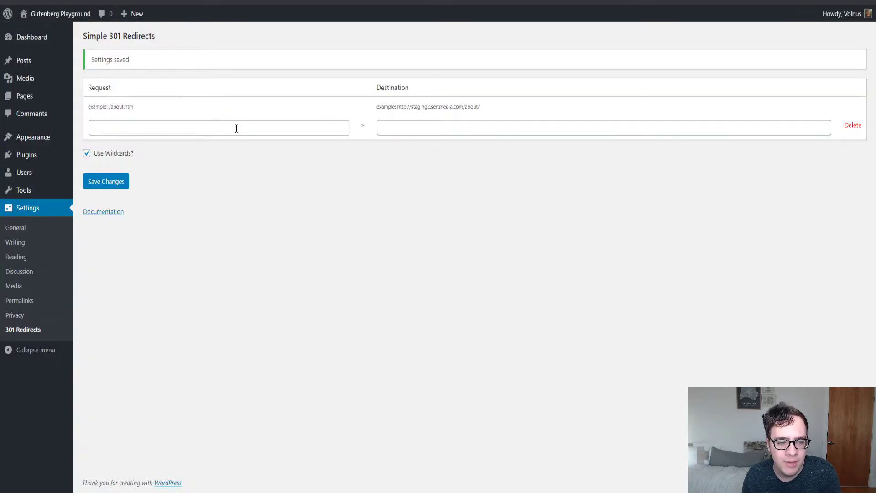
{"action": "left_click", "coordinate": [236, 128]}
{"action": "key", "text": "ctrl+v"}
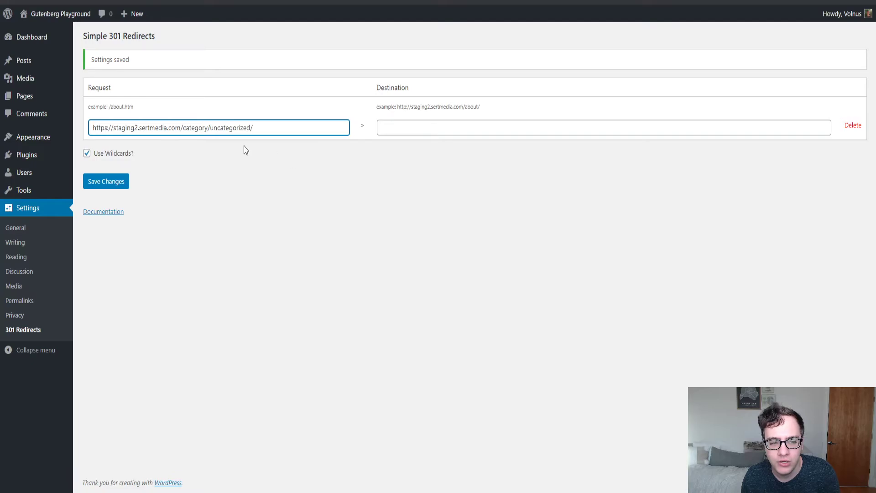
{"action": "left_click_drag", "start_coordinate": [210, 128], "coordinate": [332, 150]}
{"action": "key", "text": "BackSpace"}
{"action": "type", "text": "*"}
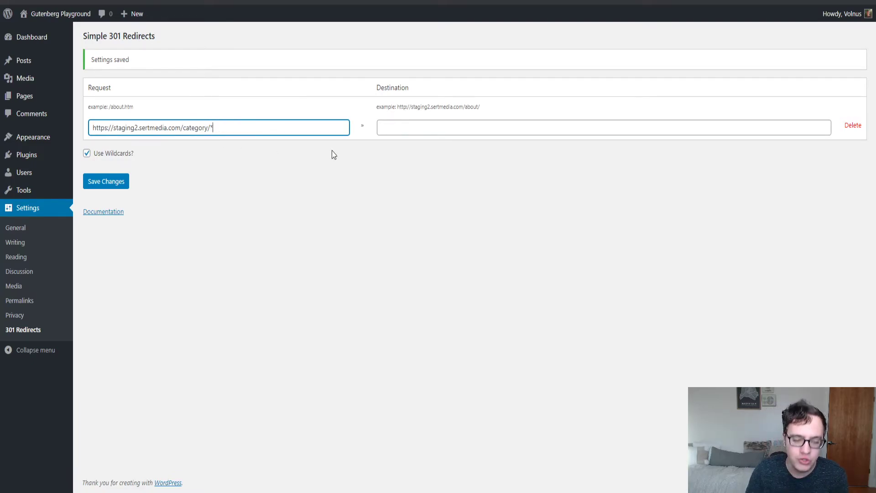
{"action": "left_click", "coordinate": [433, 127]}
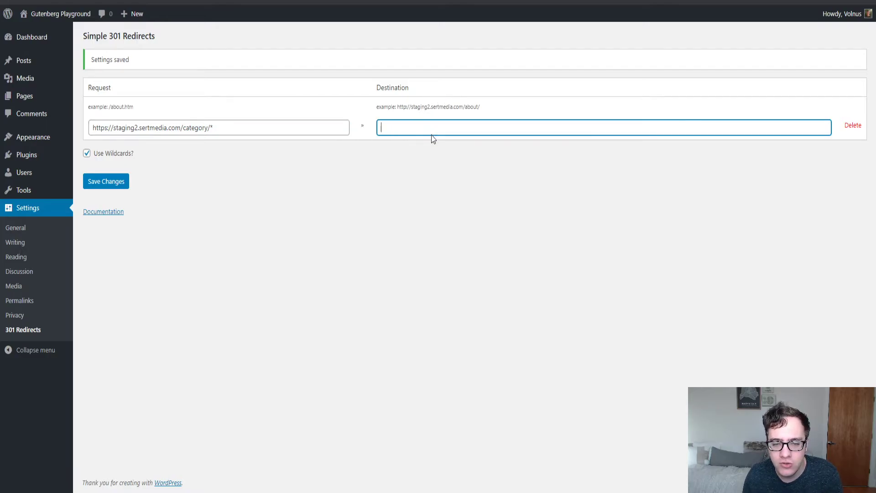
{"action": "key", "text": "ctrl+v"}
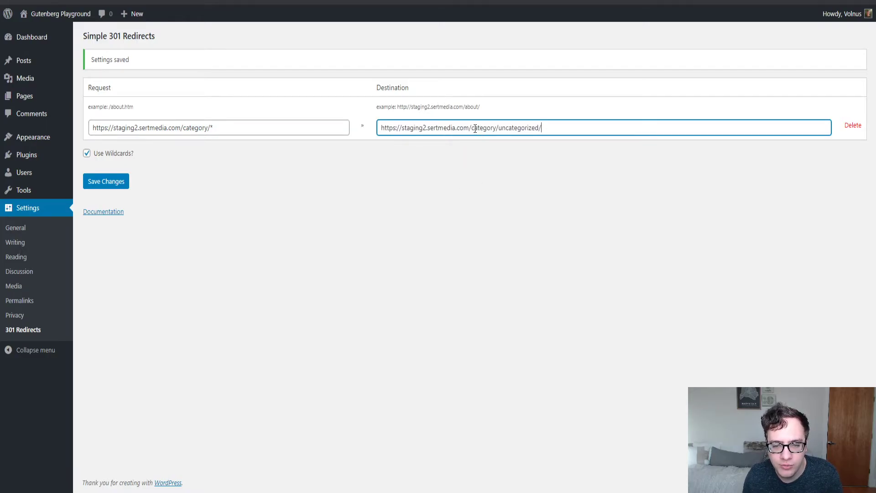
{"action": "key", "text": "BackSpace"}
{"action": "key", "text": "BackSpace"}
{"action": "key", "text": "BackSpace"}
{"action": "key", "text": "BackSpace"}
{"action": "key", "text": "BackSpace"}
{"action": "key", "text": "BackSpace"}
{"action": "key", "text": "BackSpace"}
{"action": "key", "text": "BackSpace"}
{"action": "key", "text": "BackSpace"}
{"action": "key", "text": "BackSpace"}
{"action": "key", "text": "BackSpace"}
{"action": "key", "text": "BackSpace"}
{"action": "key", "text": "BackSpace"}
{"action": "key", "text": "BackSpace"}
{"action": "key", "text": "BackSpace"}
{"action": "key", "text": "BackSpace"}
{"action": "key", "text": "BackSpace"}
{"action": "key", "text": "BackSpace"}
{"action": "key", "text": "BackSpace"}
{"action": "key", "text": "BackSpace"}
{"action": "key", "text": "BackSpace"}
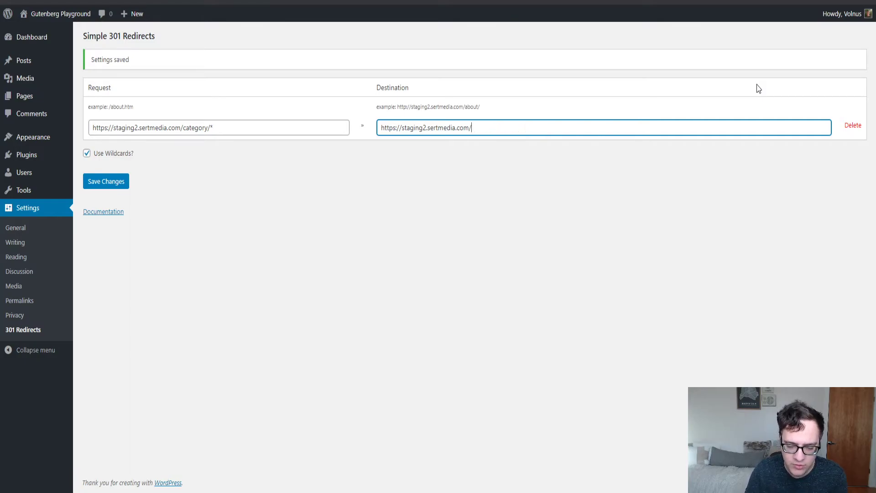
{"action": "type", "text": "*"}
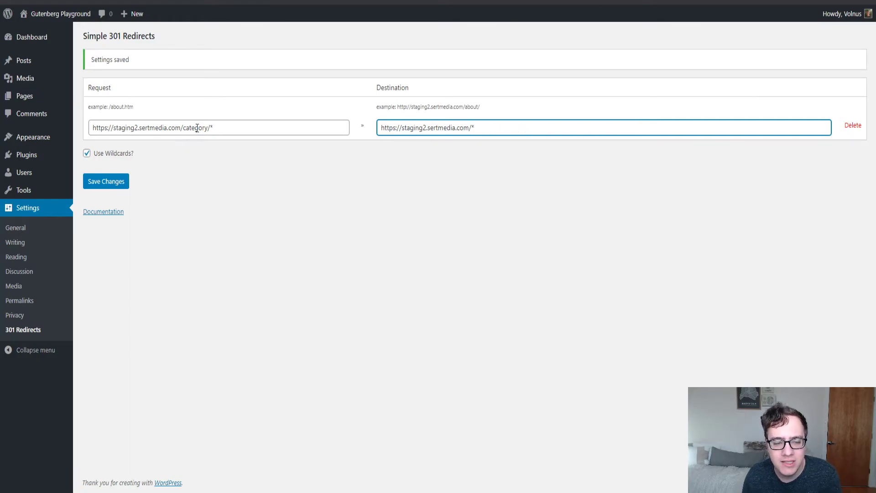
{"action": "left_click", "coordinate": [105, 185]}
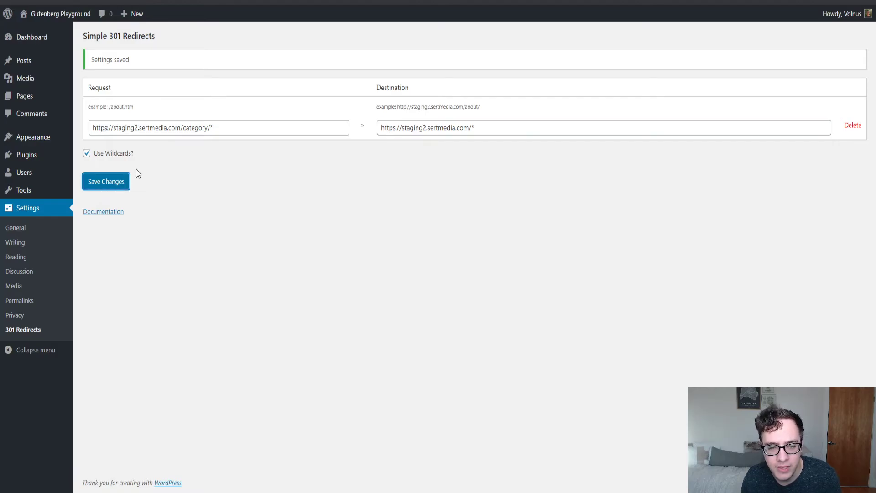
{"action": "key", "text": "ctrl+Tab"}
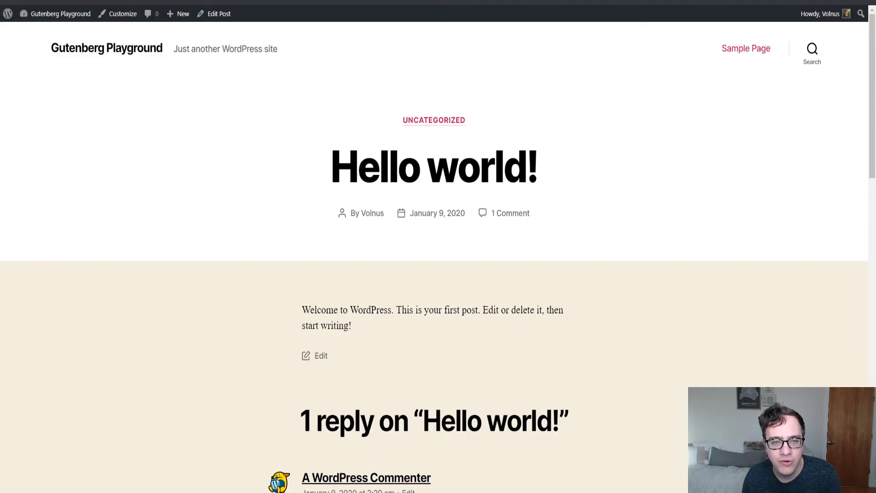
- Follow the post's Uncategorized category link repeatedly; it still shows Page Not Found
{"action": "left_click", "coordinate": [432, 130]}
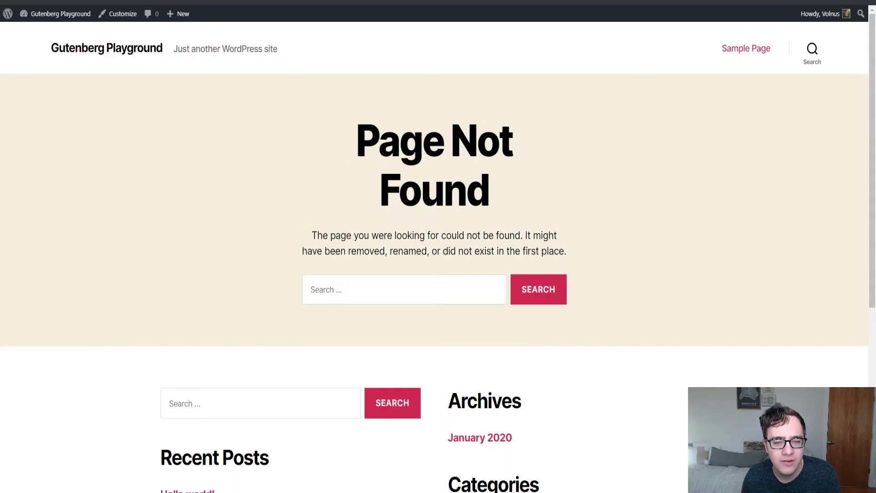
{"action": "key", "text": "alt+Left"}
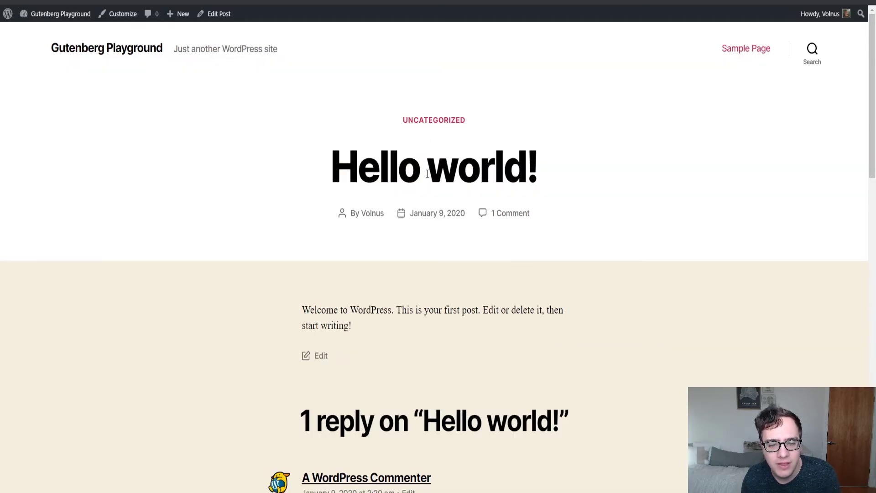
{"action": "left_click", "coordinate": [433, 127]}
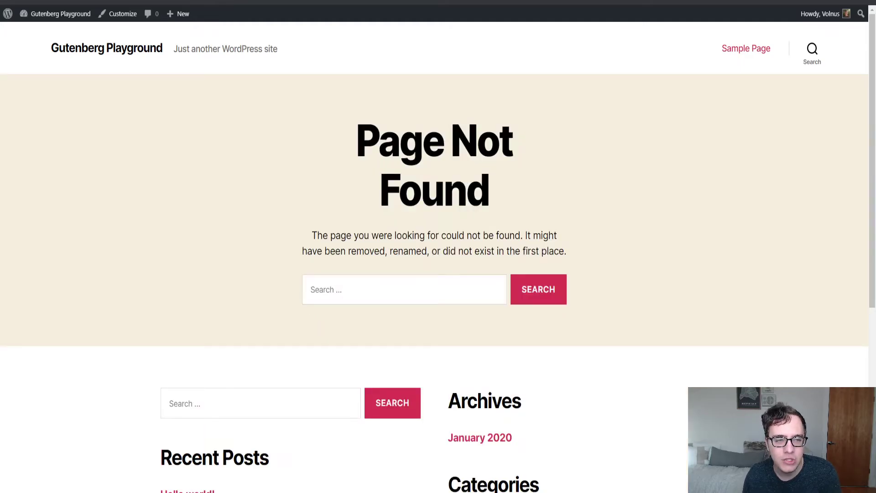
{"action": "key", "text": "ctrl+Tab"}
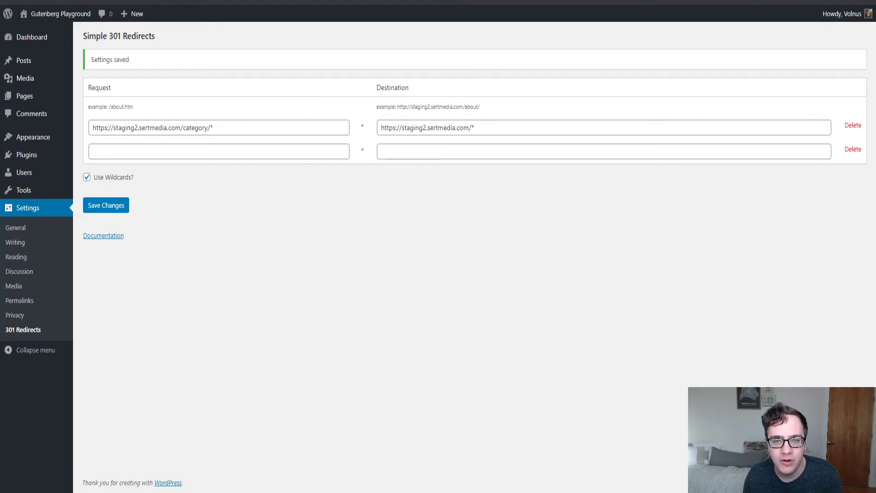
{"action": "key", "text": "ctrl+Tab"}
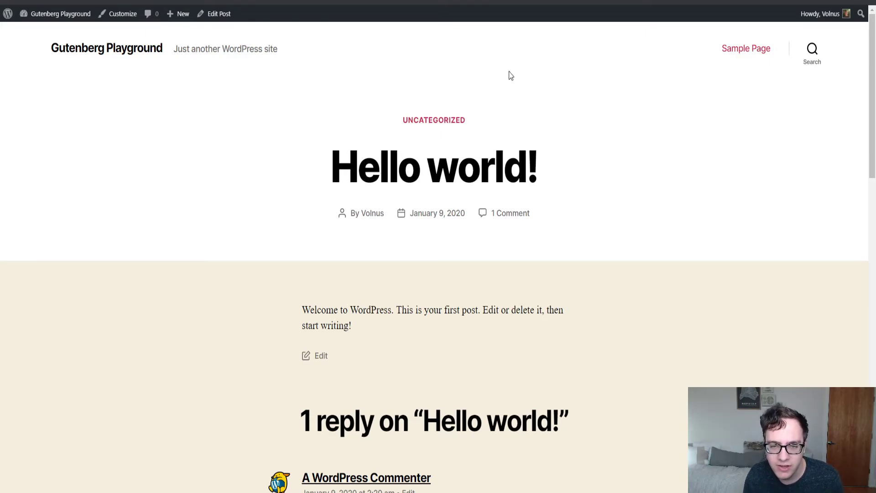
{"action": "key", "text": "Return"}
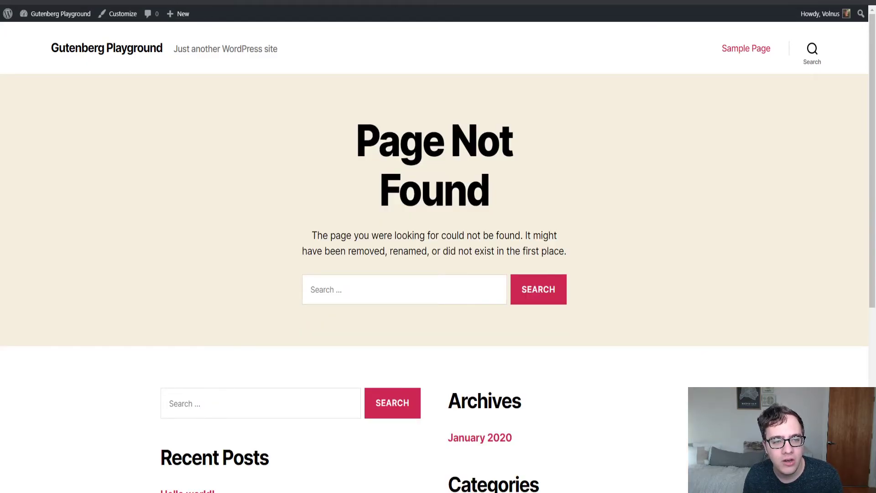
{"action": "key", "text": "alt+Left"}
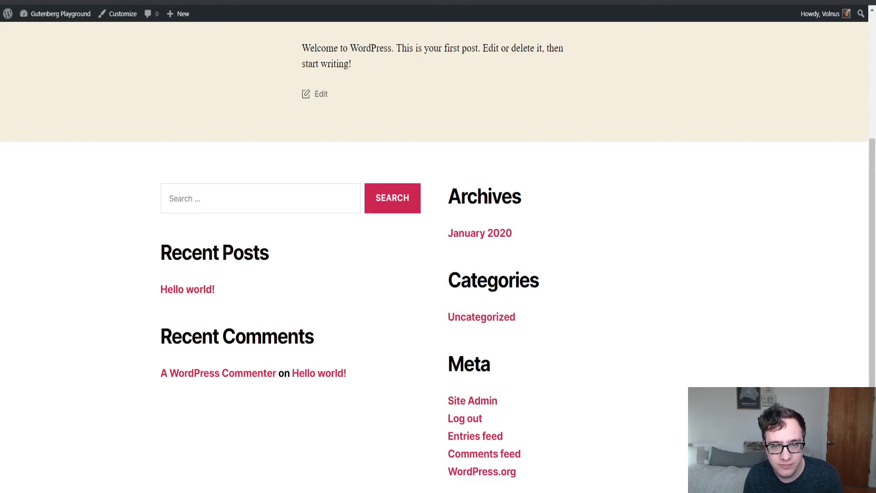
{"action": "key", "text": "alt+Right"}
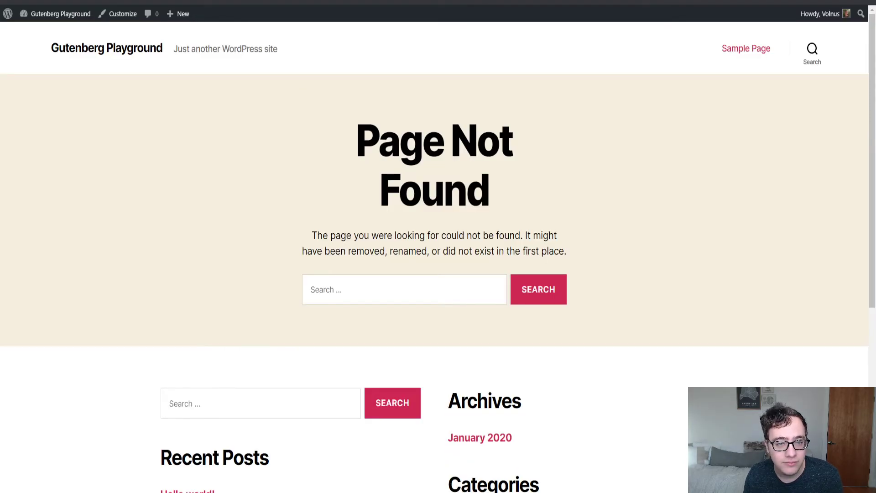
{"action": "key", "text": "ctrl+Tab"}
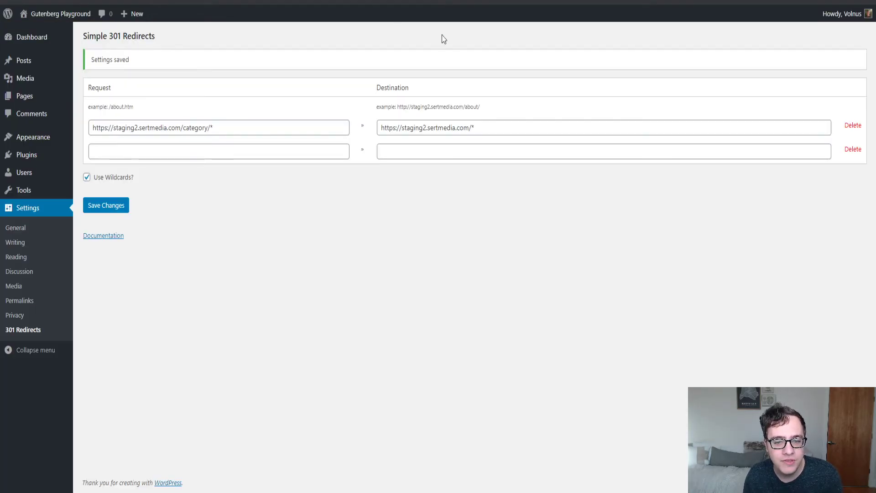
- Append / so the destination ends in /*/, save, and reload the 404 page to confirm
{"action": "left_click", "coordinate": [512, 127]}
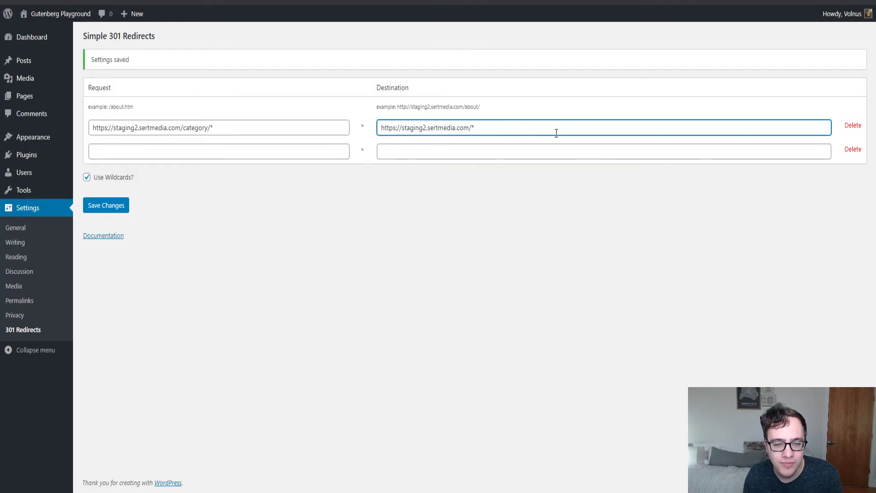
{"action": "type", "text": "/"}
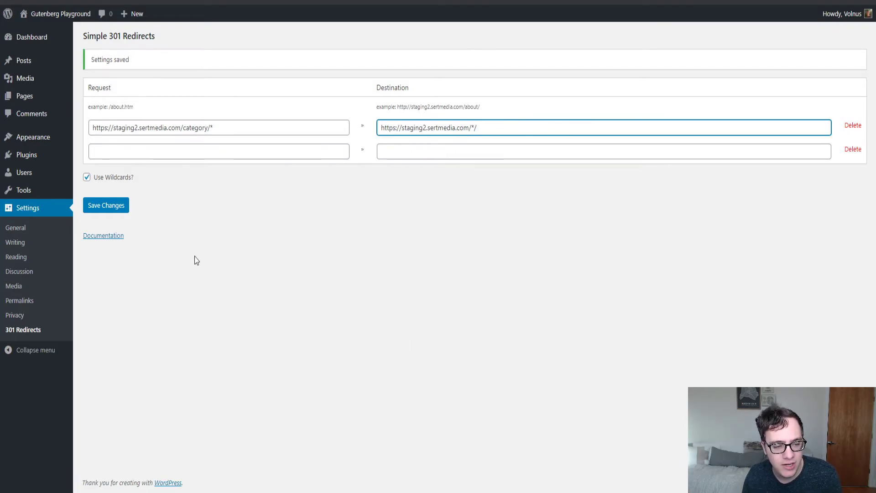
{"action": "left_click", "coordinate": [123, 205]}
{"action": "key", "text": "ctrl+Tab"}
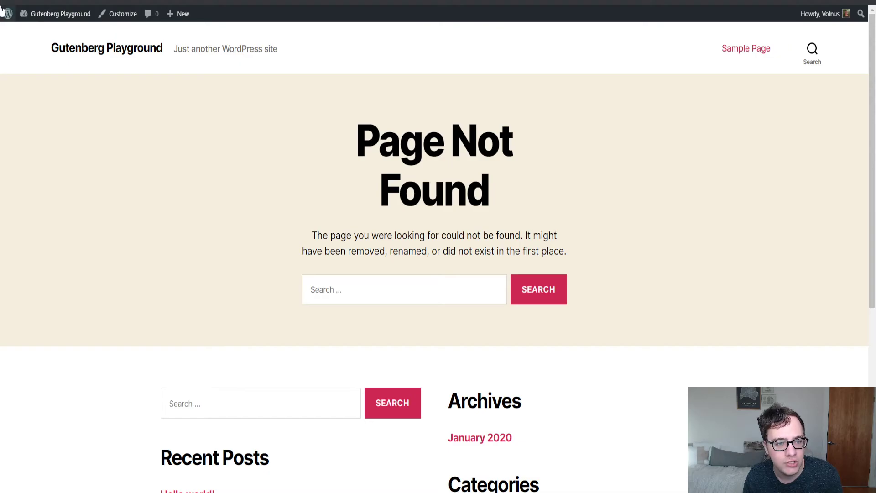
{"action": "key", "text": "F5"}
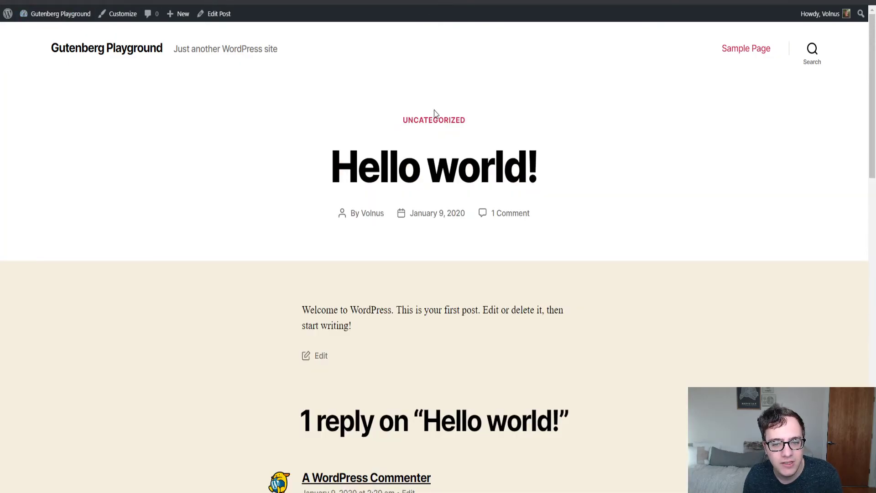
{"action": "key", "text": "F5"}
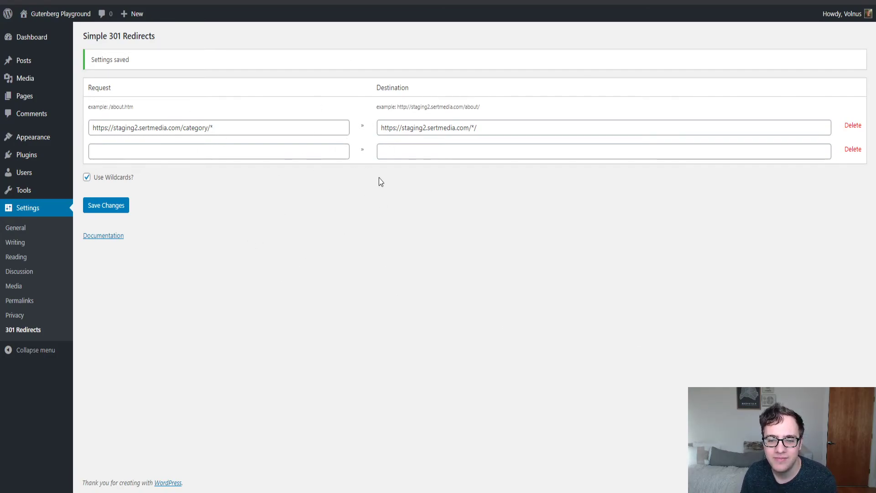
{"action": "left_click", "coordinate": [107, 236]}
{"action": "scroll", "coordinate": [136, 246], "scroll_direction": "down", "scroll_amount": 2}
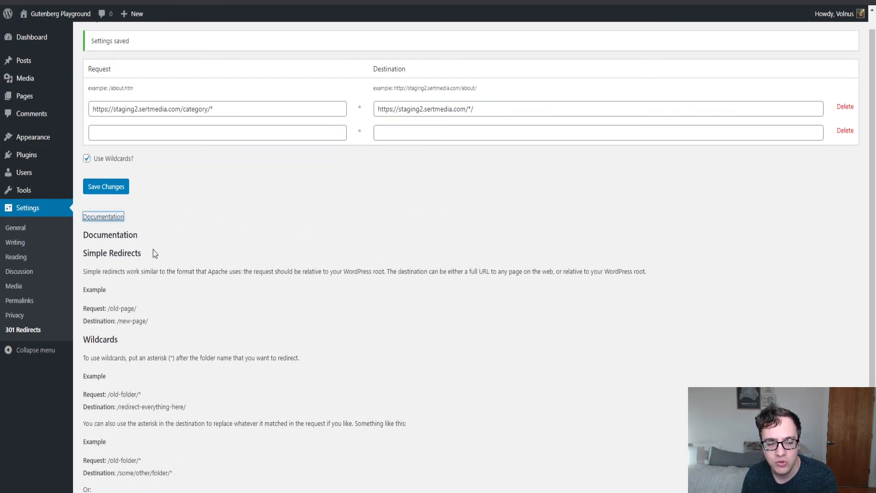
{"action": "scroll", "coordinate": [156, 238], "scroll_direction": "up", "scroll_amount": 2}
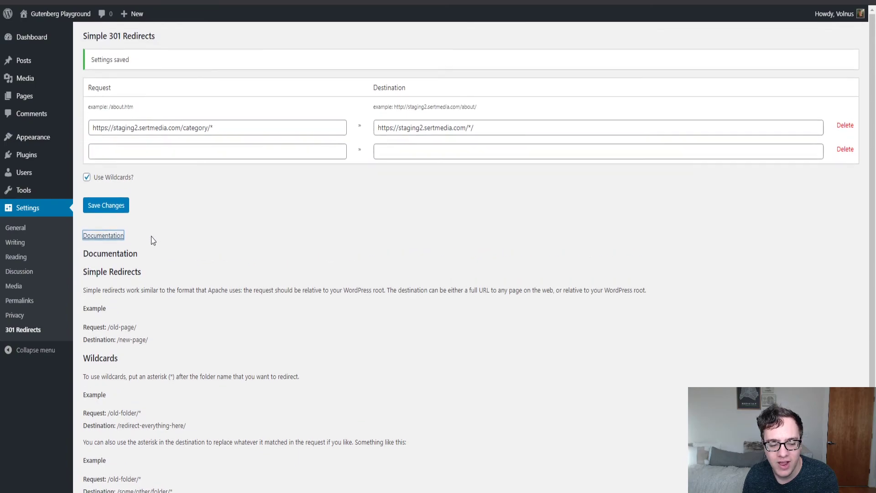
{"action": "left_click", "coordinate": [97, 235]}
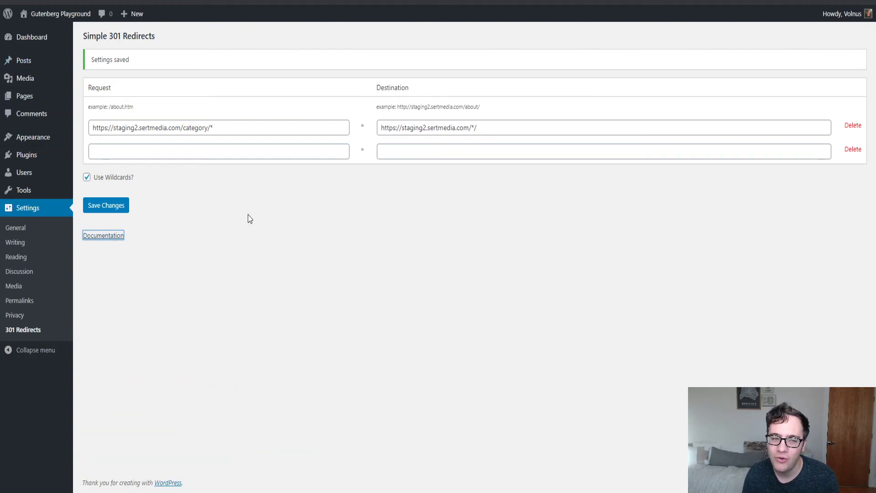
- Enter /category/* as the second rule's request, leaving its destination blank
{"action": "left_click", "coordinate": [157, 151]}
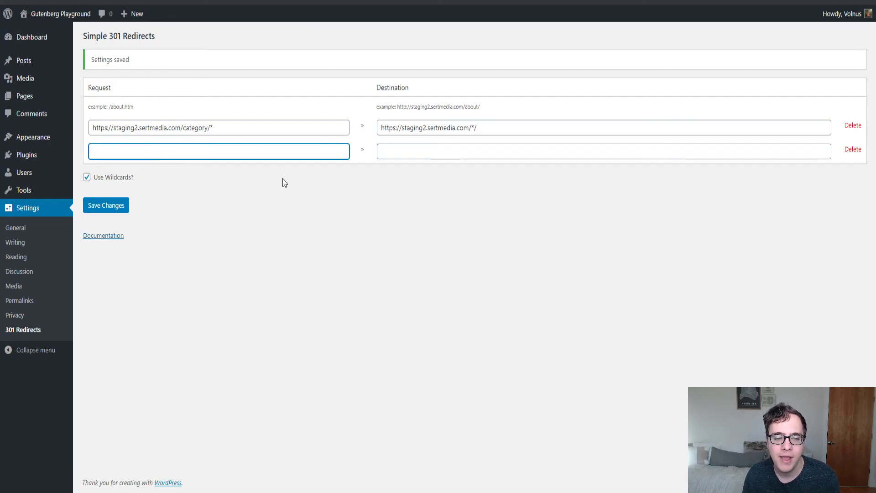
{"action": "left_click_drag", "start_coordinate": [183, 128], "coordinate": [231, 144]}
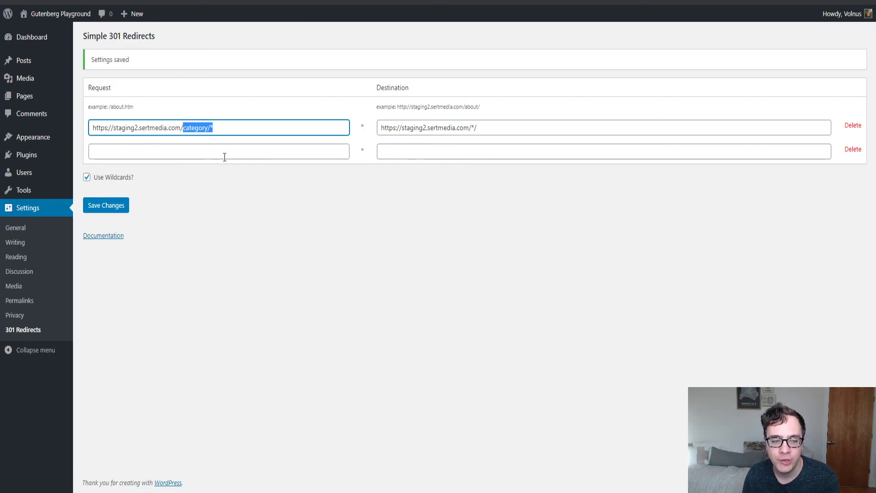
{"action": "left_click", "coordinate": [212, 150]}
{"action": "type", "text": "/"}
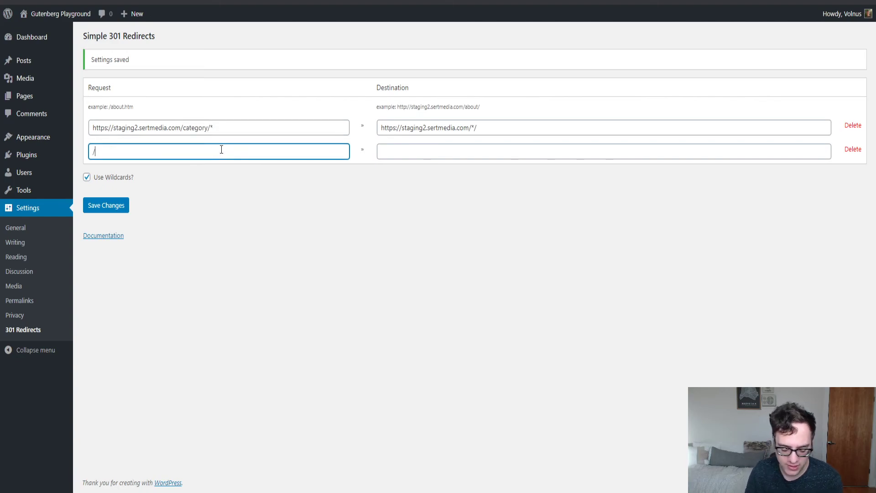
{"action": "type", "text": "cate"}
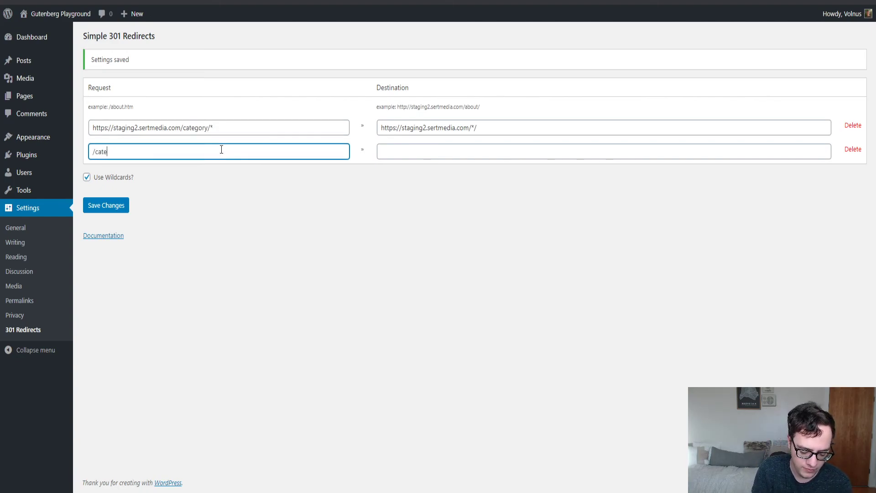
{"action": "type", "text": "gory/"}
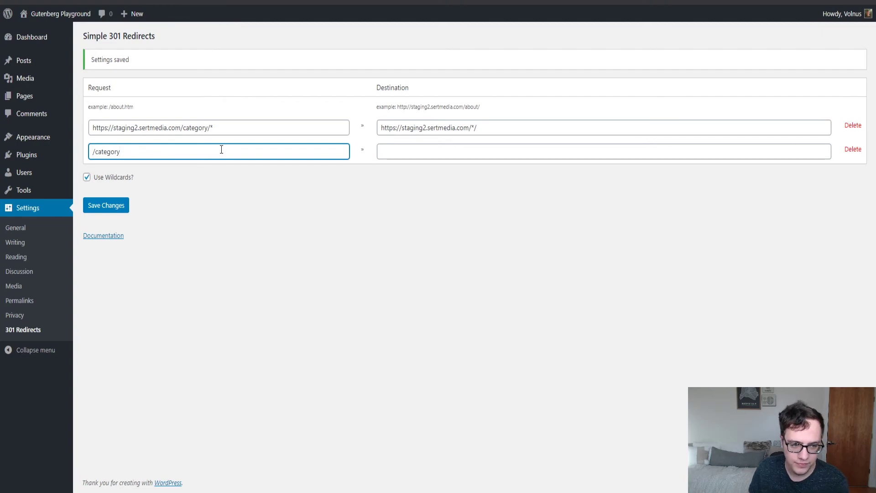
{"action": "left_click", "coordinate": [406, 152]}
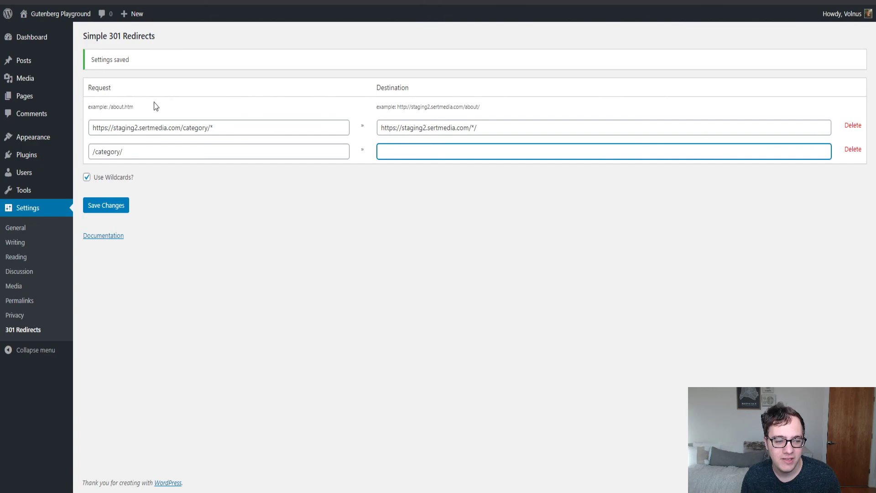
{"action": "left_click_drag", "start_coordinate": [120, 151], "coordinate": [179, 156]}
{"action": "left_click", "coordinate": [168, 152]}
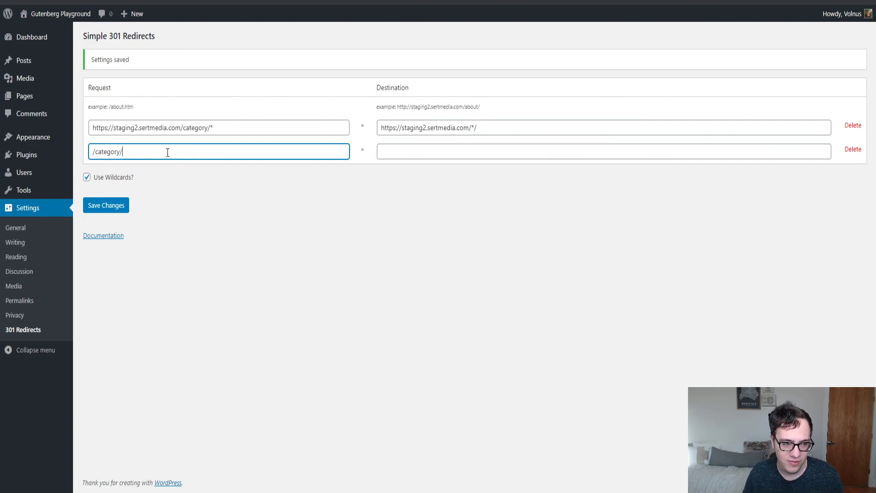
{"action": "type", "text": "*"}
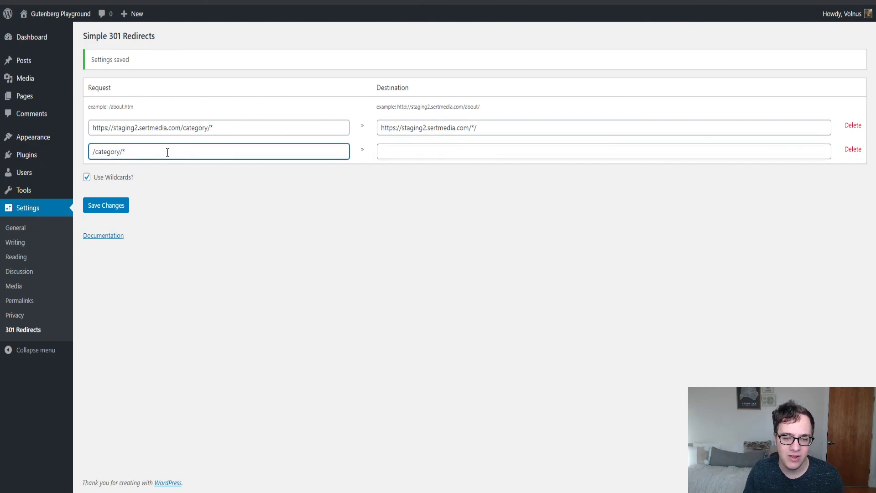